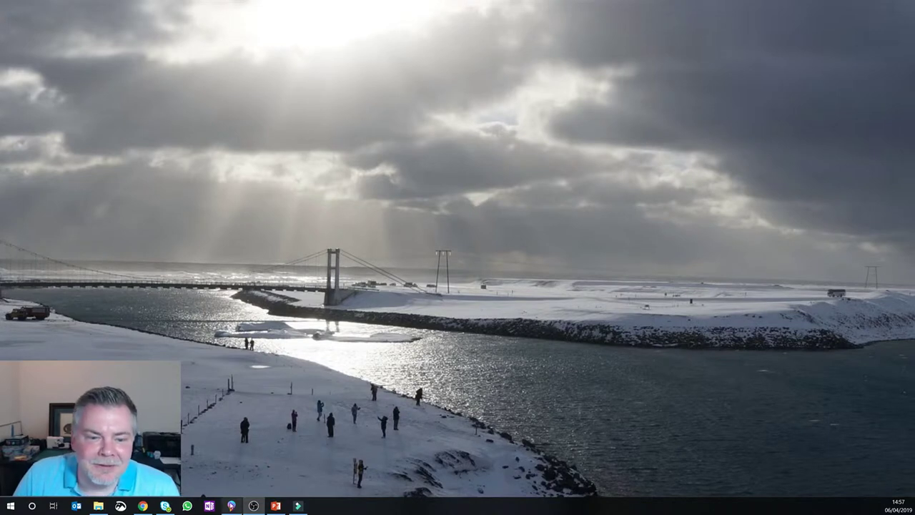
- Bring Paint 3D to the front and start browsing the computer for a photo to open
left_click(231, 505)
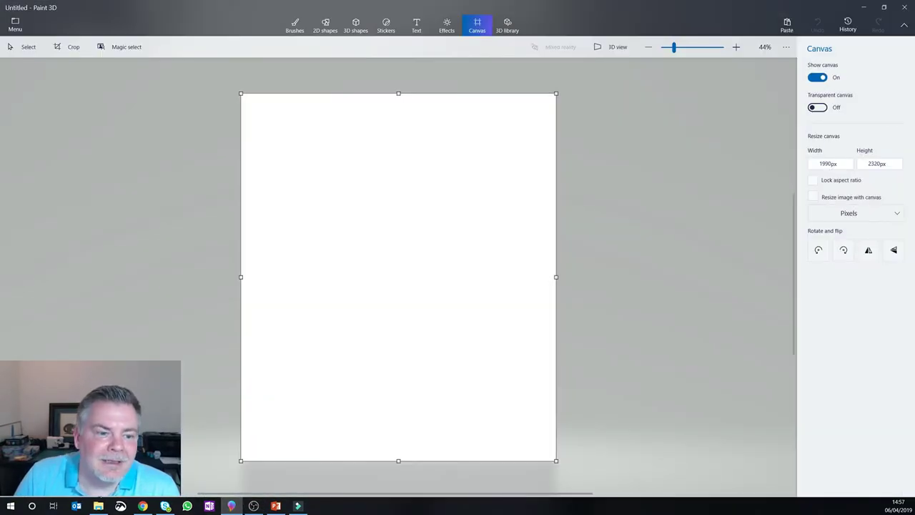
left_click(31, 505)
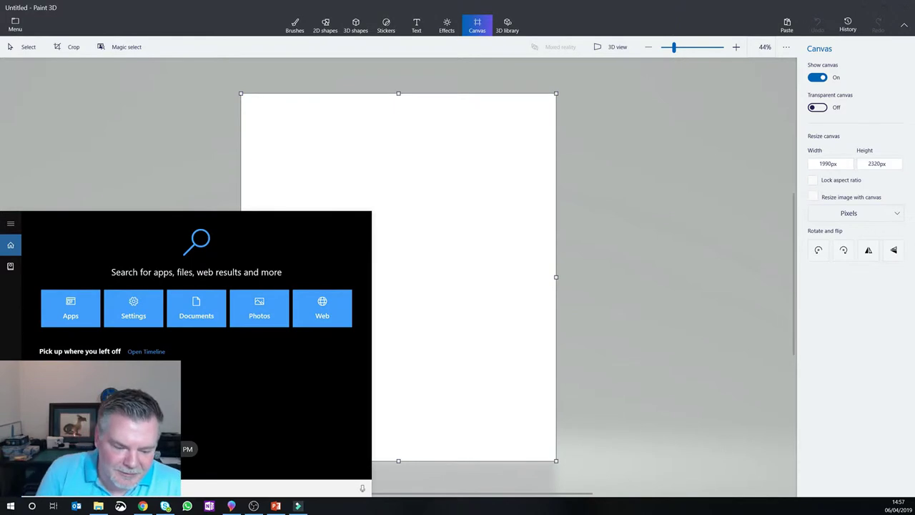
type("paint")
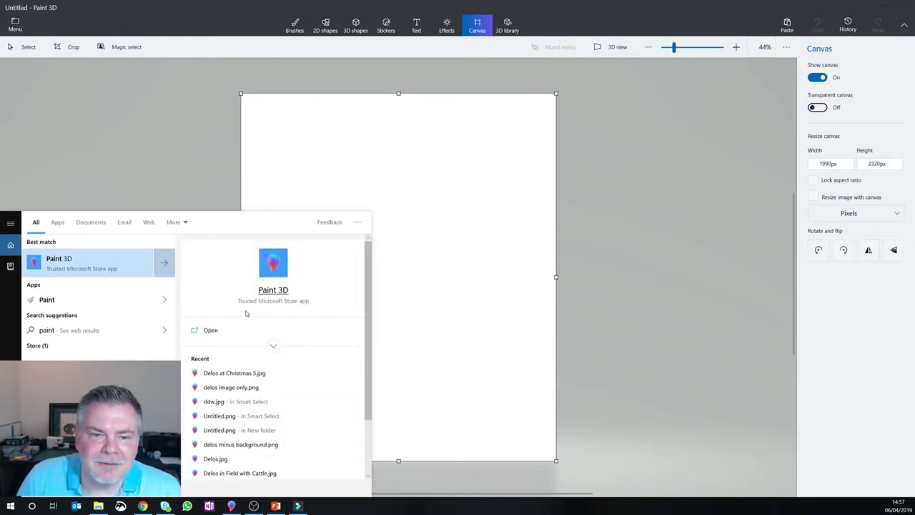
left_click(496, 260)
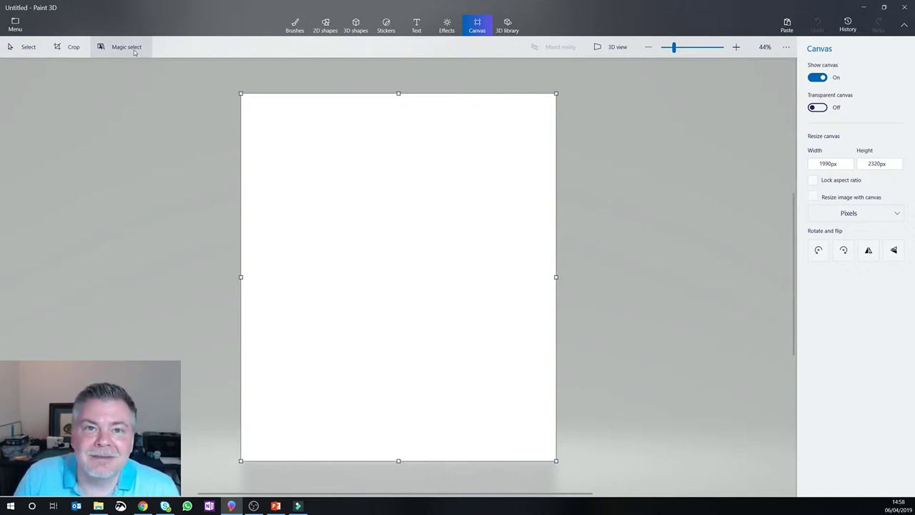
left_click(14, 23)
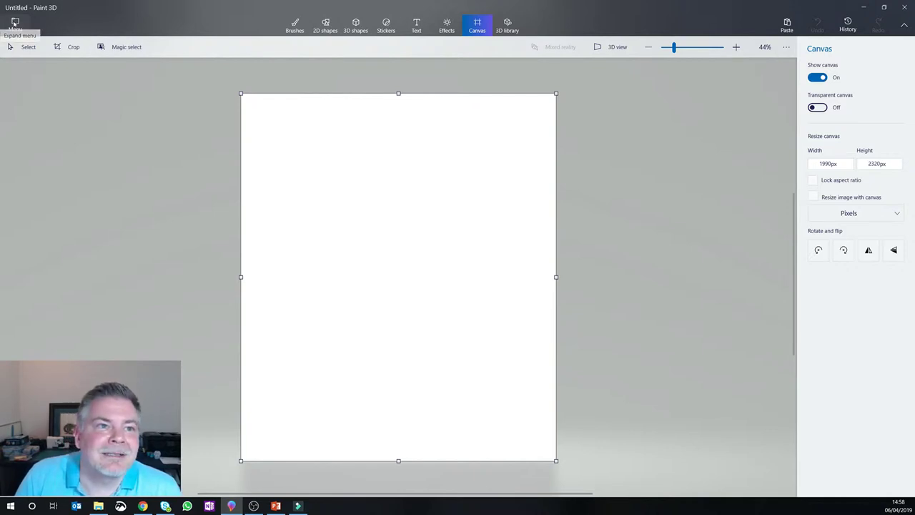
left_click(201, 83)
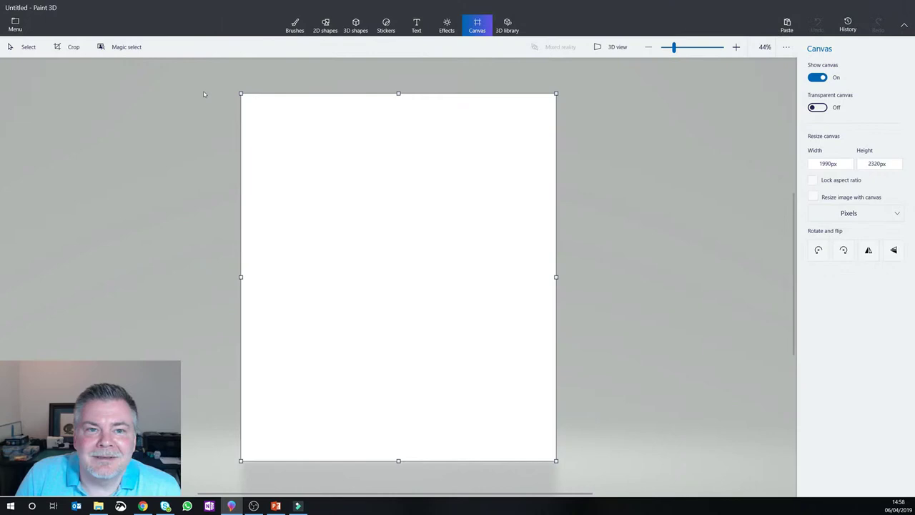
- Open the portrait ddw.jpg and start a Magic select cutout on it
double_click(151, 69)
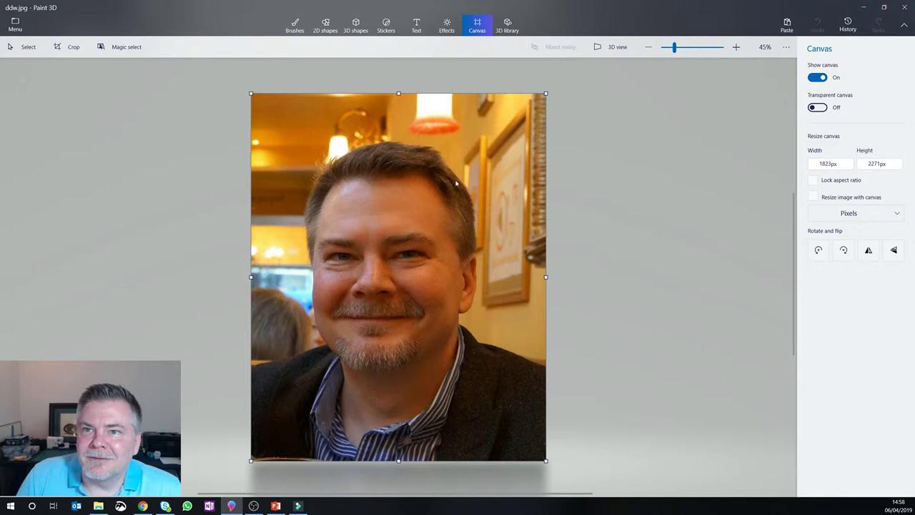
left_click(122, 47)
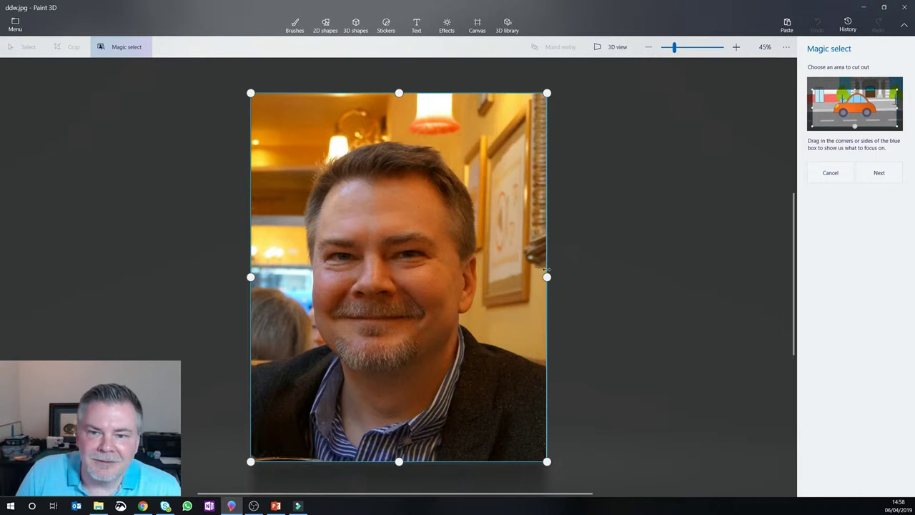
left_click_drag(547, 278, 490, 278)
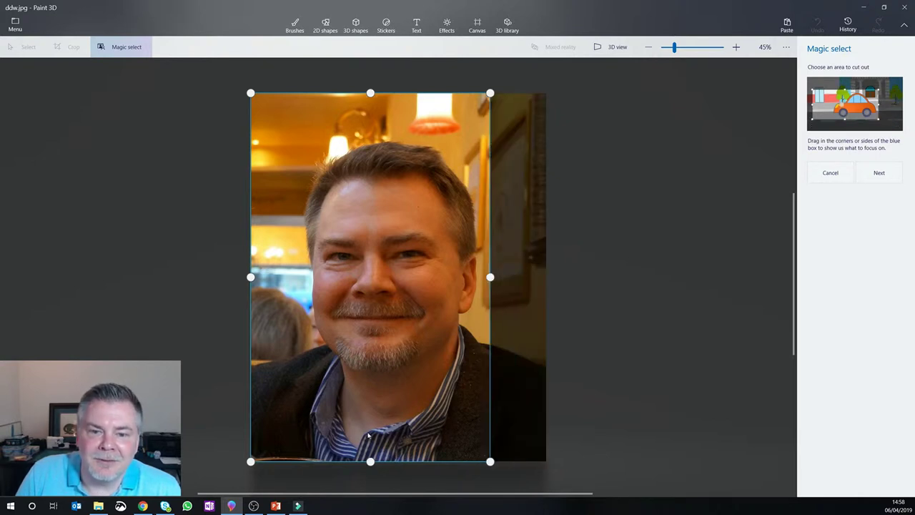
left_click_drag(370, 462, 370, 483)
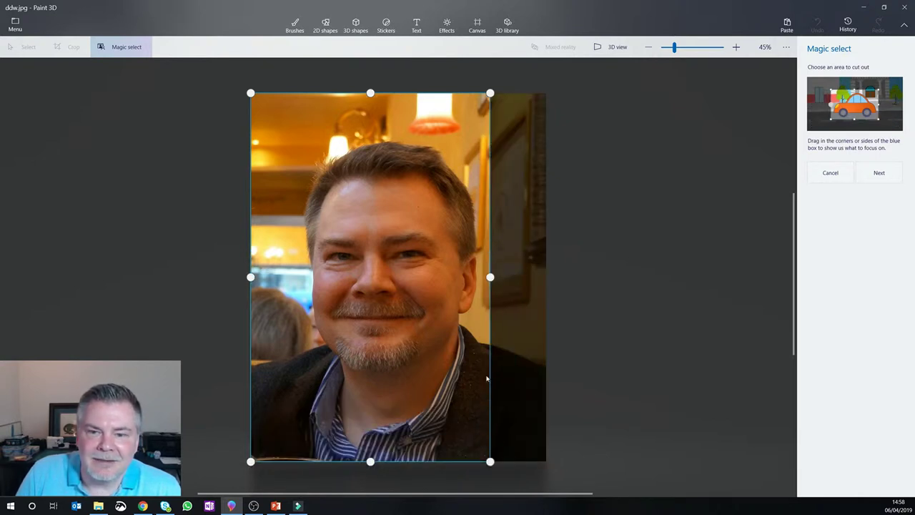
left_click_drag(490, 277, 631, 279)
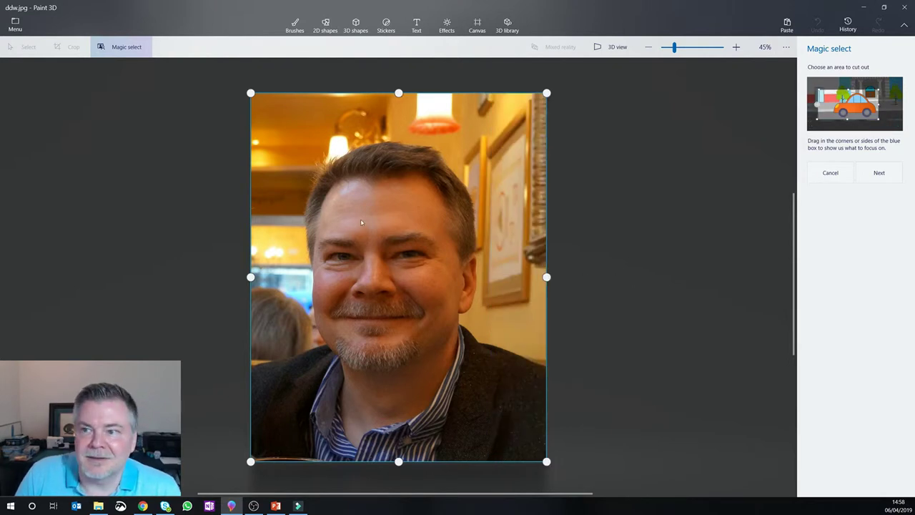
- Let Magic select detect the man, then add the left side of his jacket
left_click(885, 171)
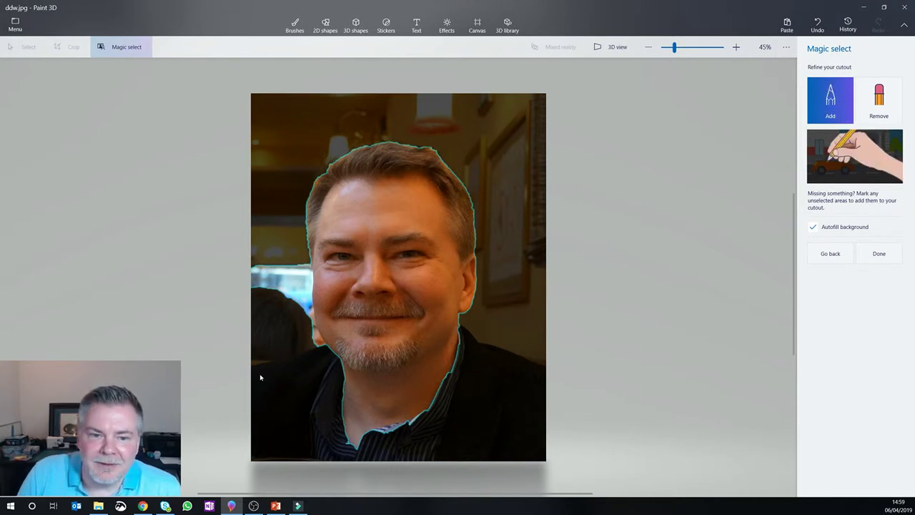
mouse_move(259, 373)
left_mouse_down()
mouse_move(323, 363)
mouse_move(337, 403)
mouse_move(294, 445)
mouse_move(363, 455)
mouse_move(427, 454)
mouse_move(474, 435)
mouse_move(510, 381)
mouse_move(464, 389)
left_mouse_up()
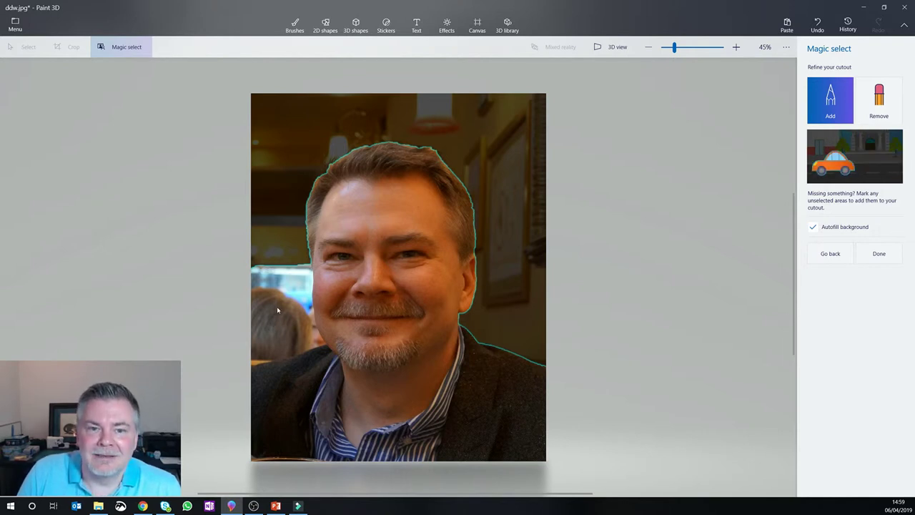
- Remove the background figure beside the face and add back the left edge of the hair
key("r")
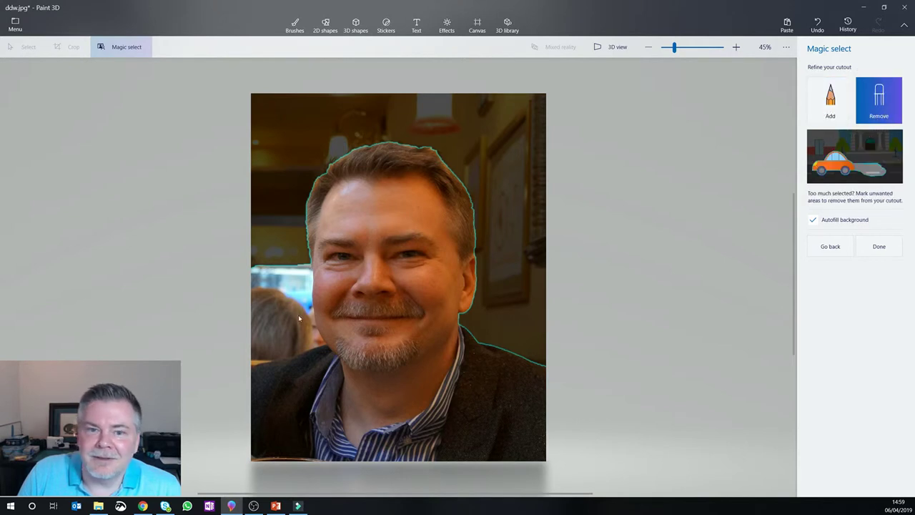
mouse_move(307, 268)
left_mouse_down()
mouse_move(313, 337)
mouse_move(303, 349)
mouse_move(253, 361)
left_mouse_up()
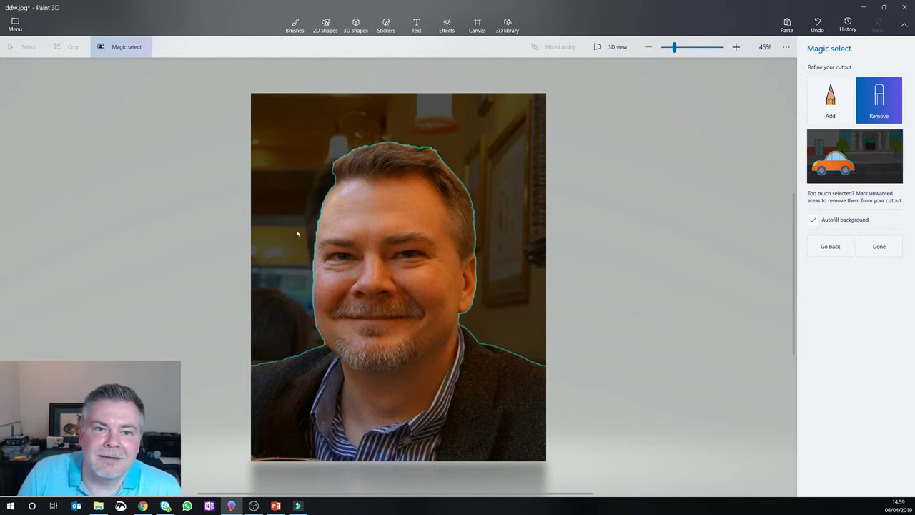
left_click(830, 100)
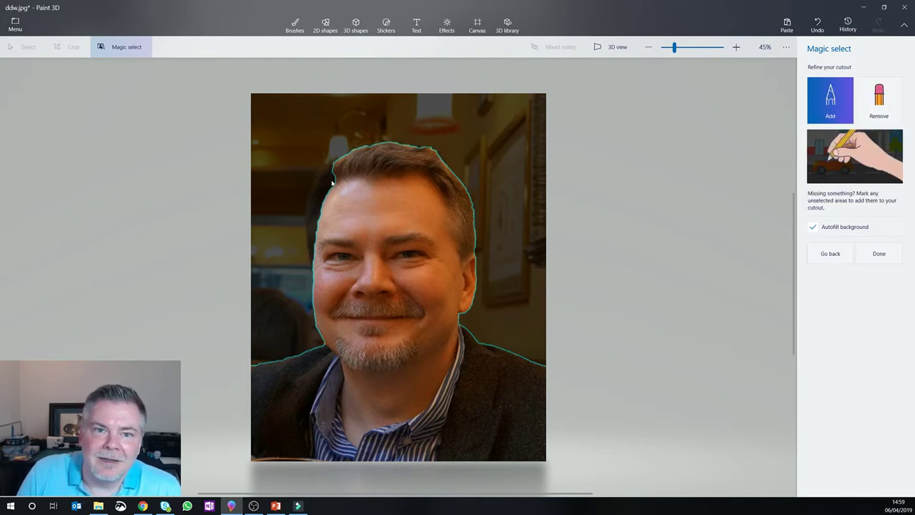
mouse_move(331, 177)
left_mouse_down()
mouse_move(314, 209)
mouse_move(316, 246)
left_mouse_up()
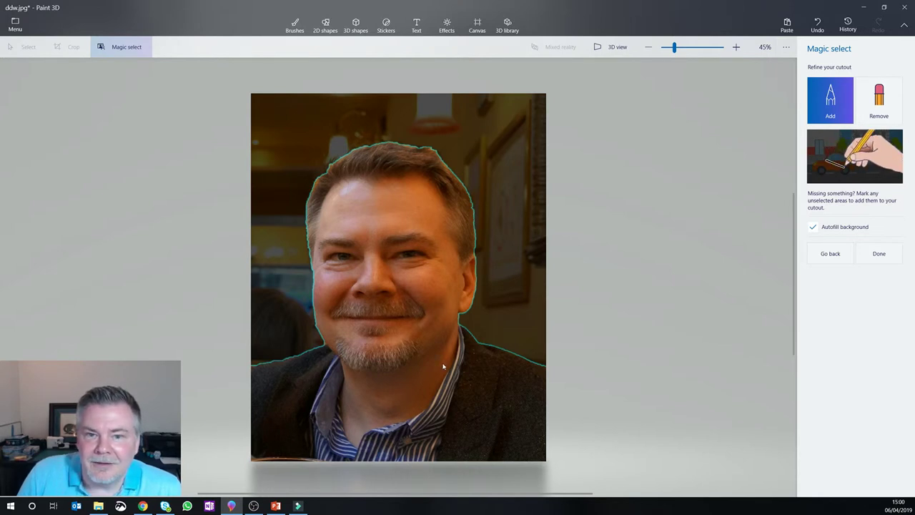
- Add stray hair along the head's left edge, then undo the orange tuft addition
scroll(443, 366, "up", 3)
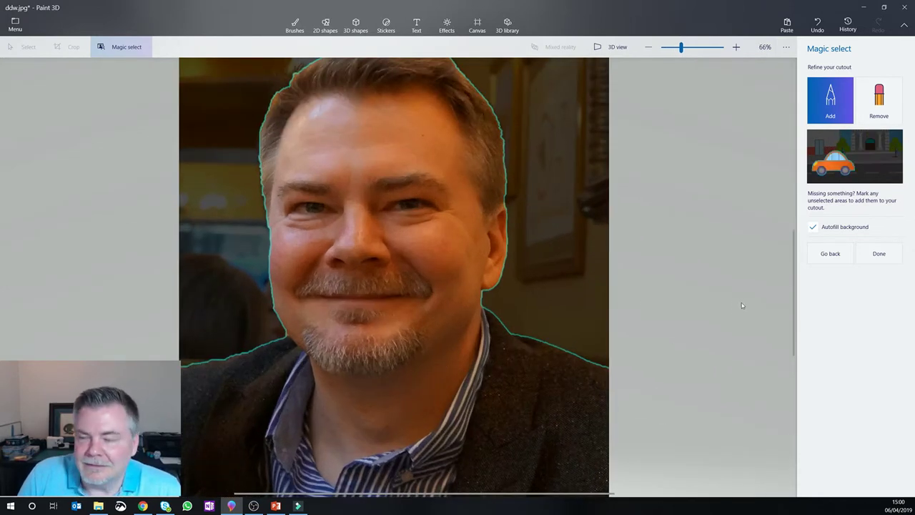
scroll(252, 310, "up", 3)
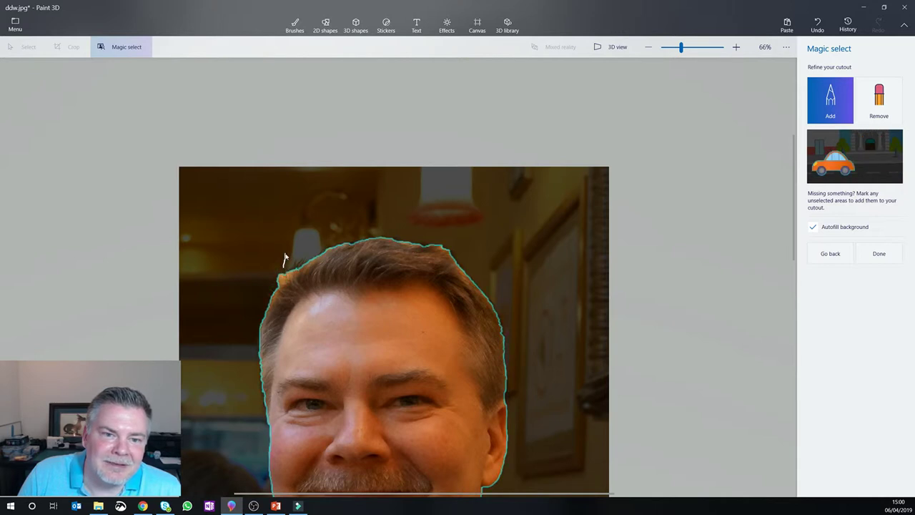
left_click_drag(285, 257, 284, 275)
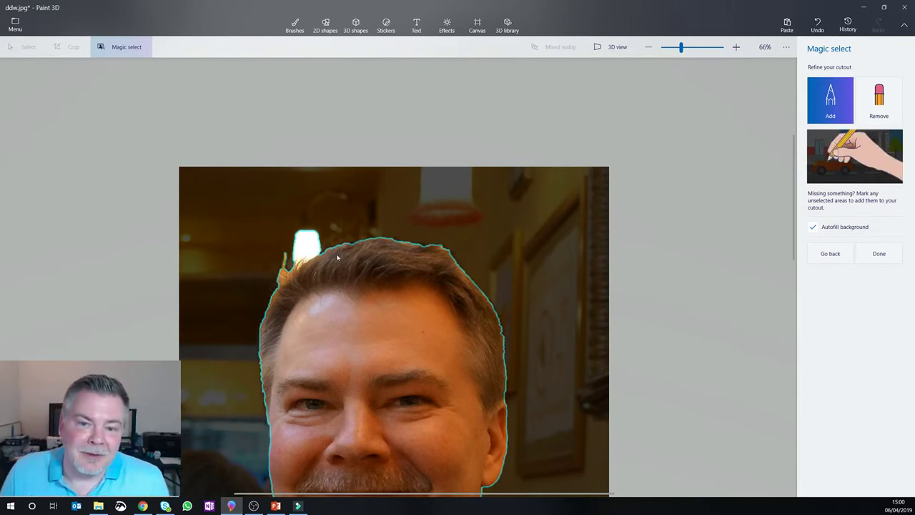
scroll(338, 258, "up", 8)
scroll(337, 257, "up", 2)
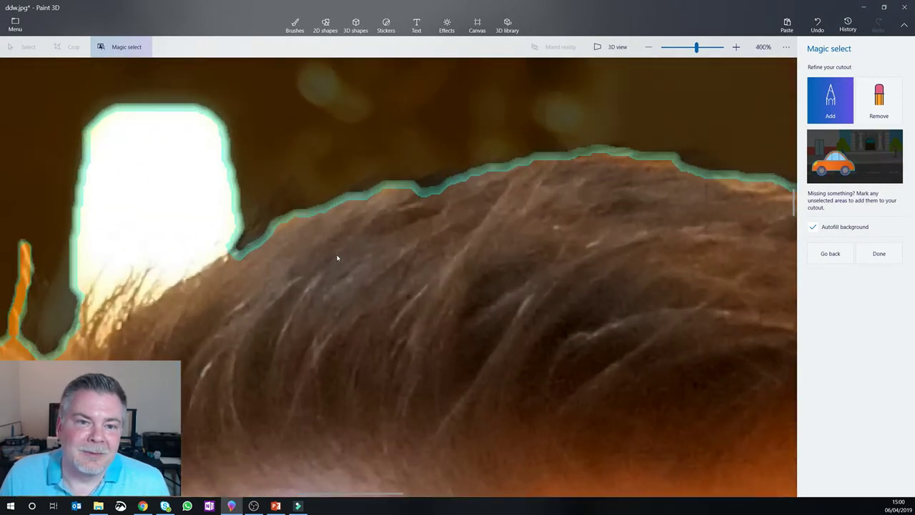
scroll(338, 257, "down", 2)
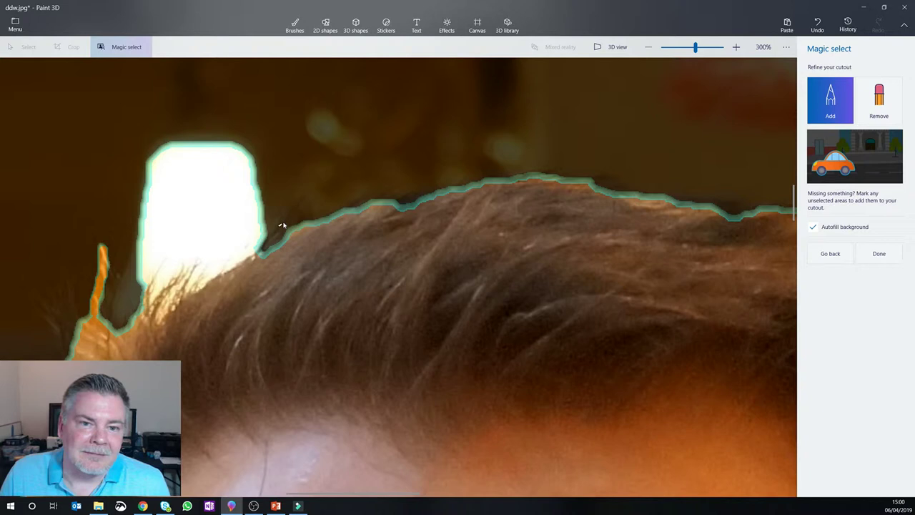
left_click_drag(282, 225, 286, 219)
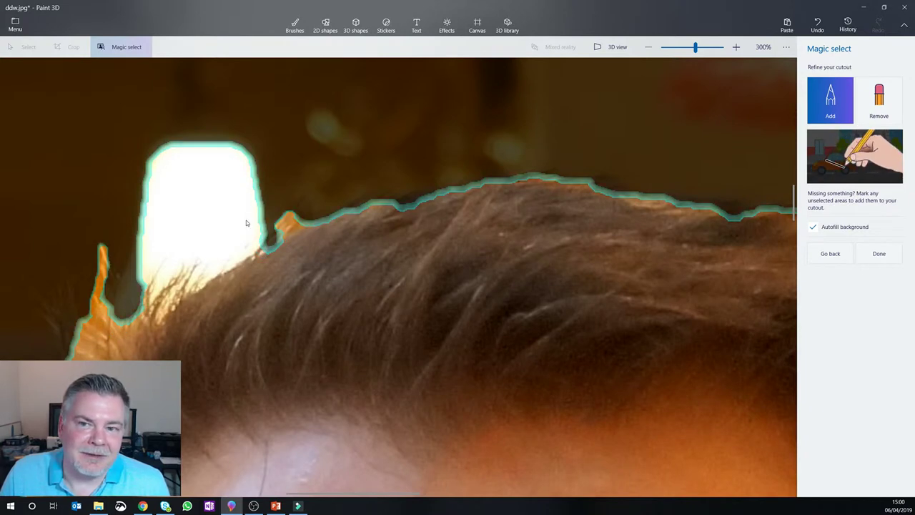
scroll(246, 223, "down", 6)
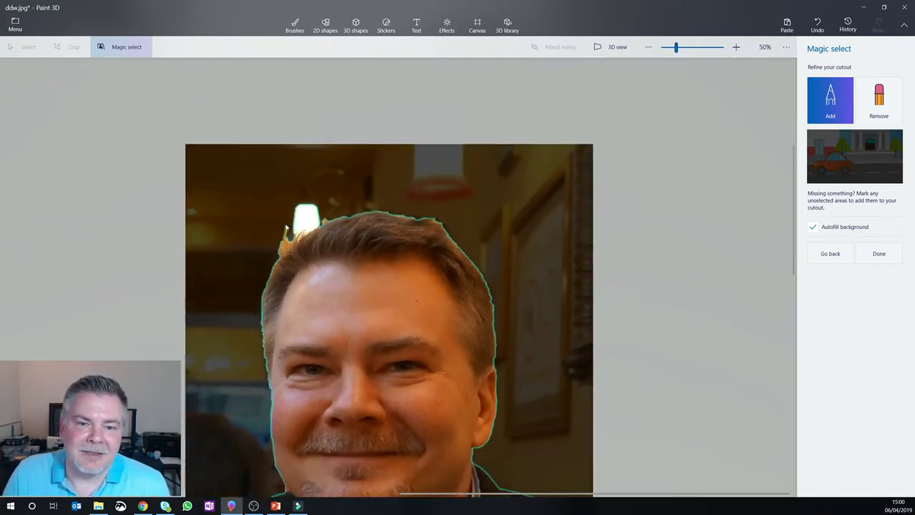
scroll(285, 227, "down", 1)
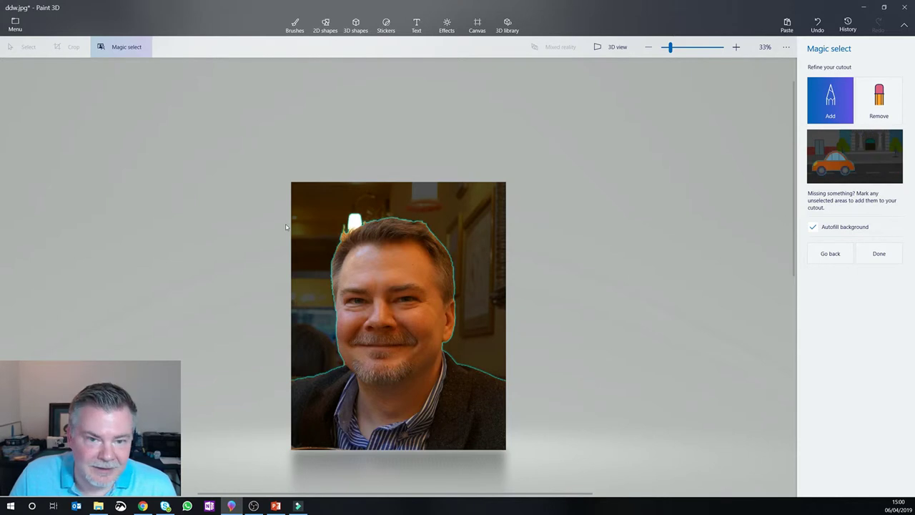
key("ctrl+z")
key("ctrl+z")
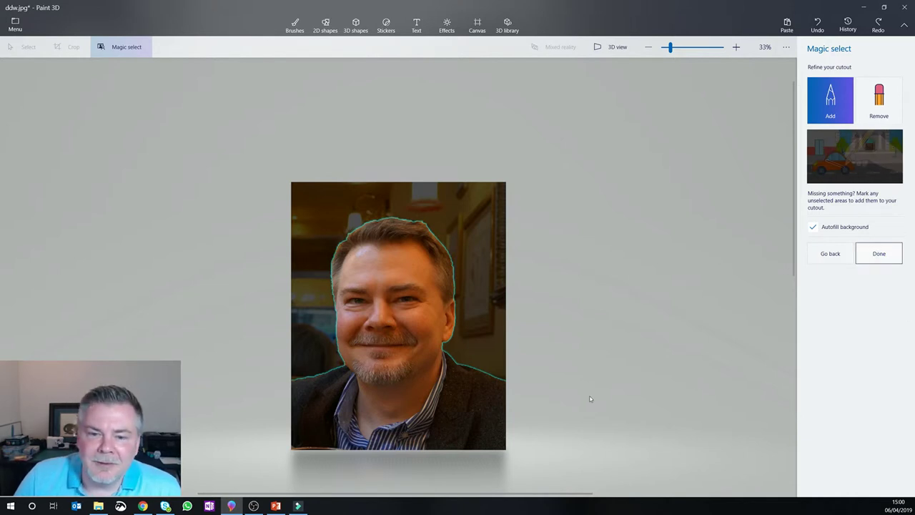
- Finish the cutout and nudge the cut-out man to confirm he is a separate object
key("Escape")
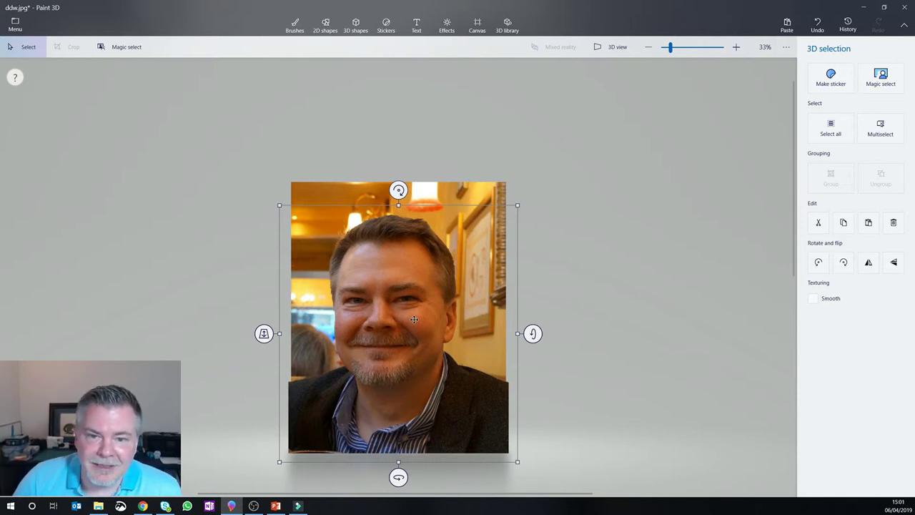
mouse_move(402, 326)
left_mouse_down()
mouse_move(591, 318)
mouse_move(402, 330)
left_mouse_up()
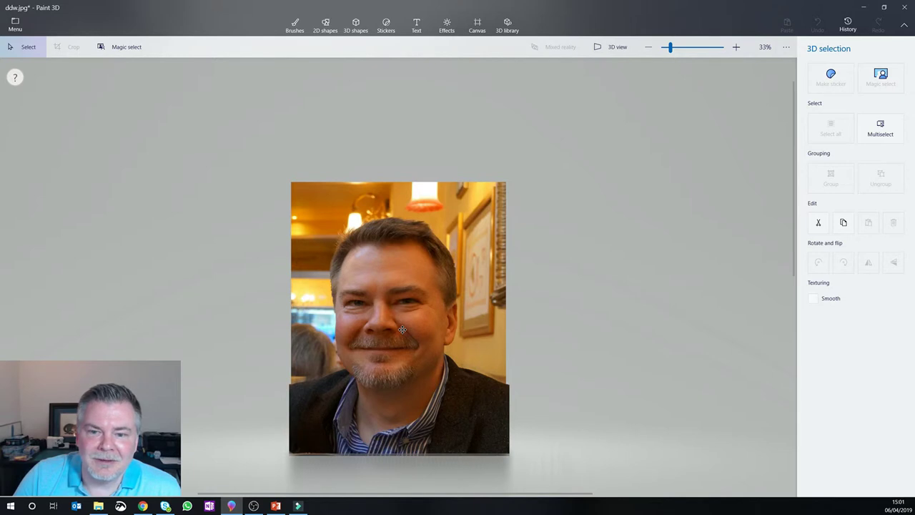
mouse_move(403, 330)
left_mouse_down()
mouse_move(525, 330)
mouse_move(401, 327)
left_mouse_up()
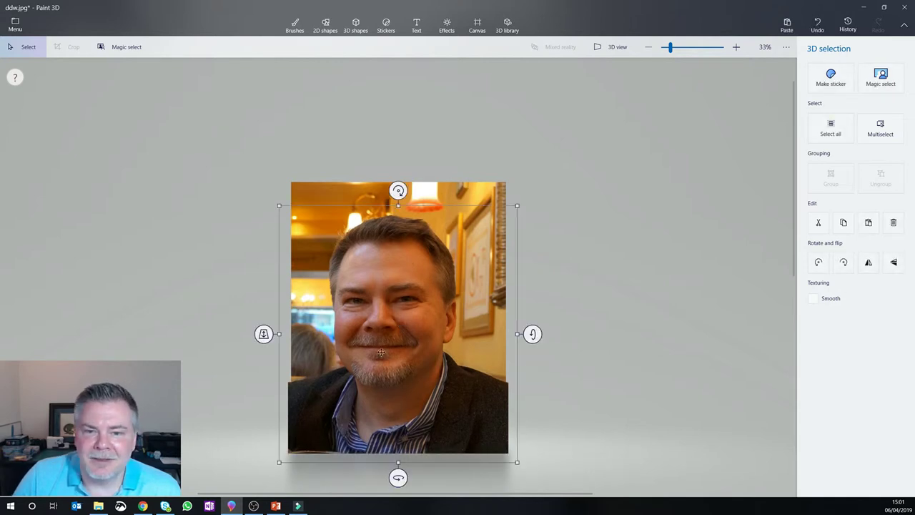
- Copy the cut-out man, start a new canvas without saving, and paste him onto it
right_click(423, 258)
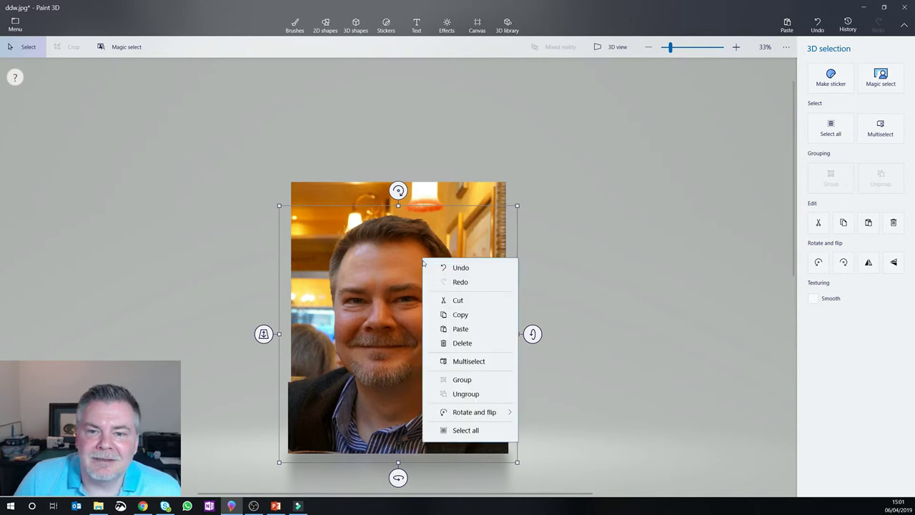
left_click(458, 315)
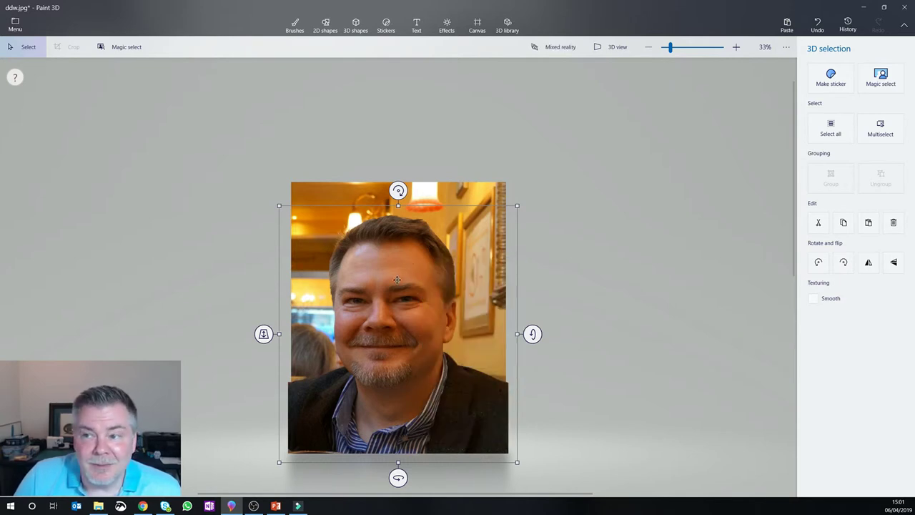
left_click(15, 25)
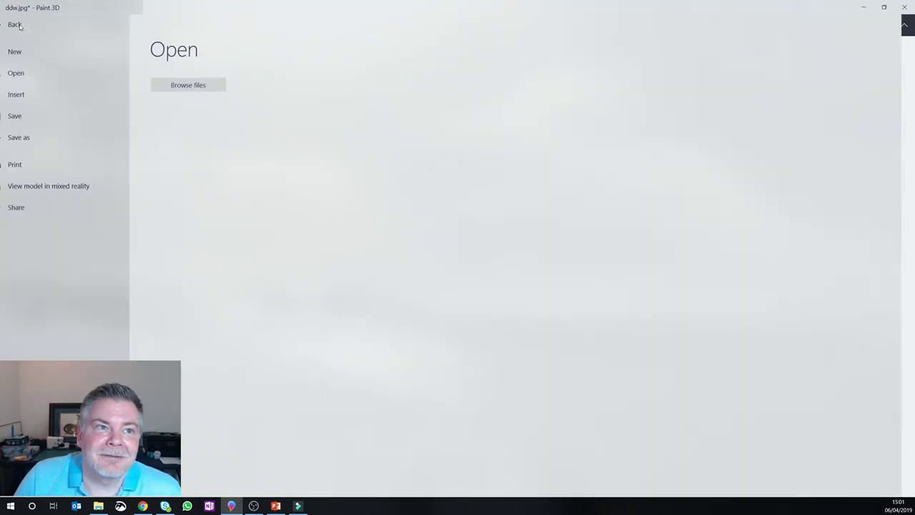
left_click(28, 51)
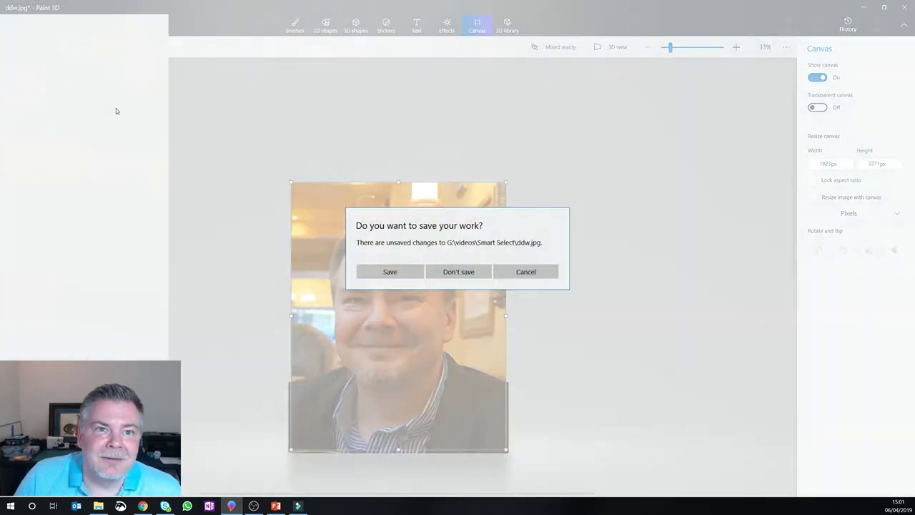
left_click(444, 276)
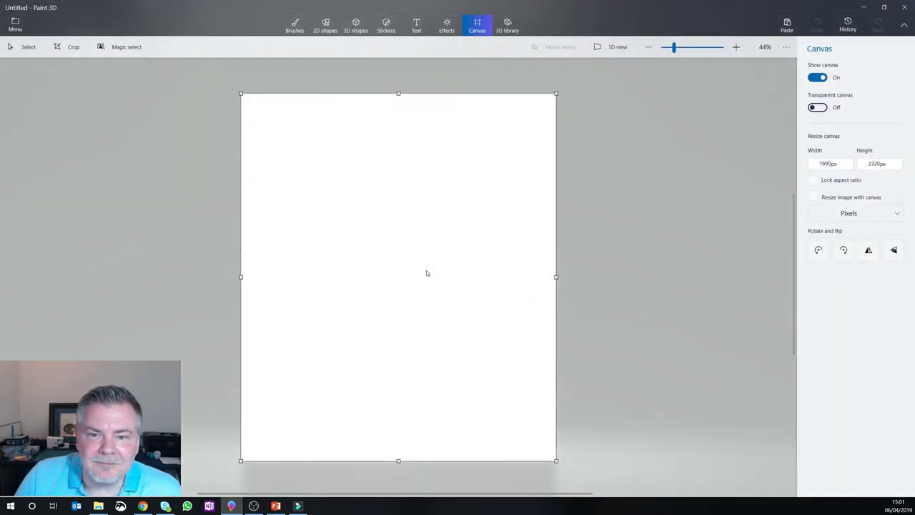
right_click(426, 271)
left_click(455, 330)
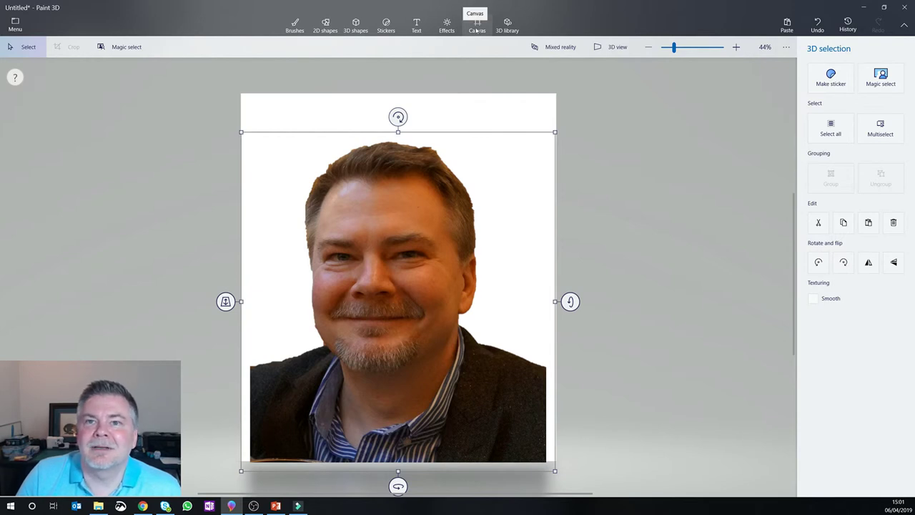
- Make the canvas transparent and extend its height to 2349 px
left_click(477, 29)
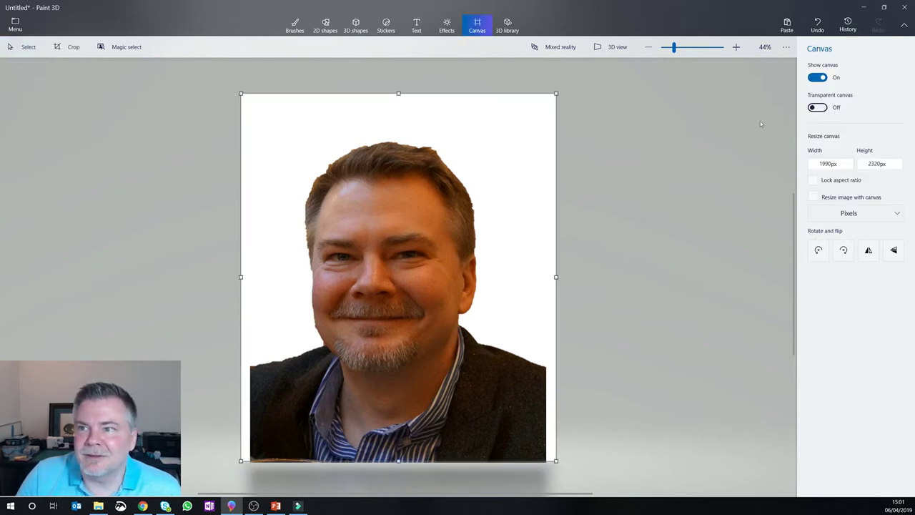
left_click(818, 107)
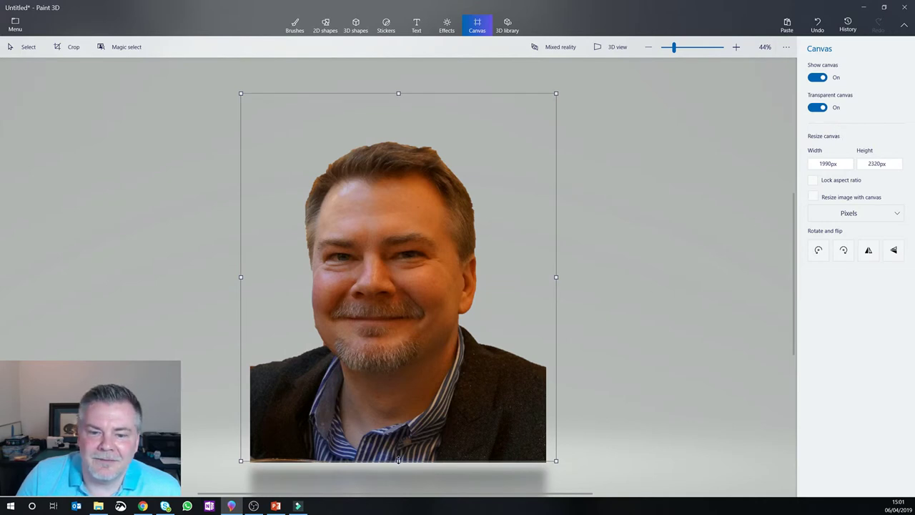
left_click_drag(399, 460, 398, 465)
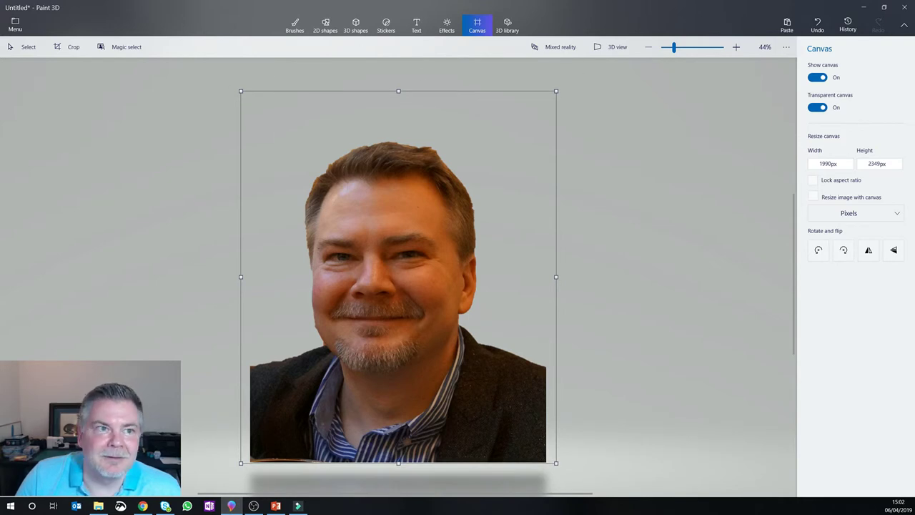
- Save the portrait as an image named 'delos no background', then switch to PowerPoint
left_click(15, 24)
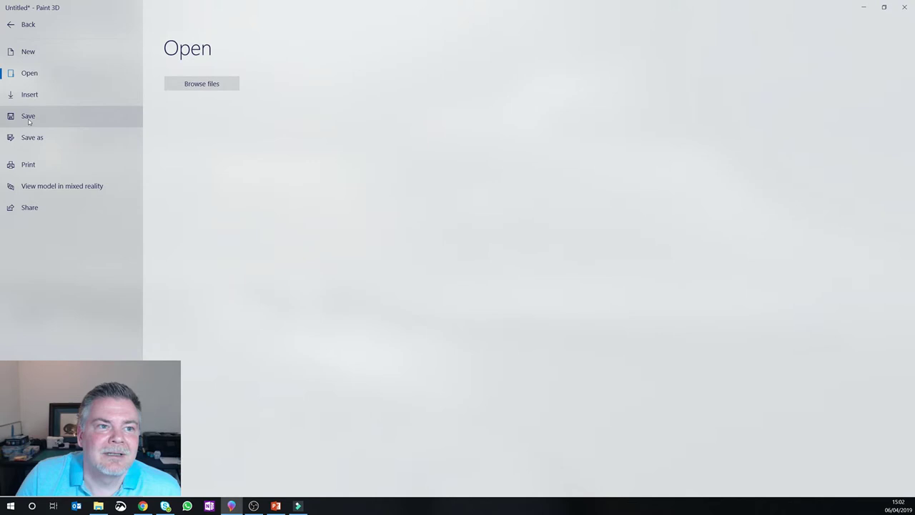
left_click(33, 137)
left_click(188, 132)
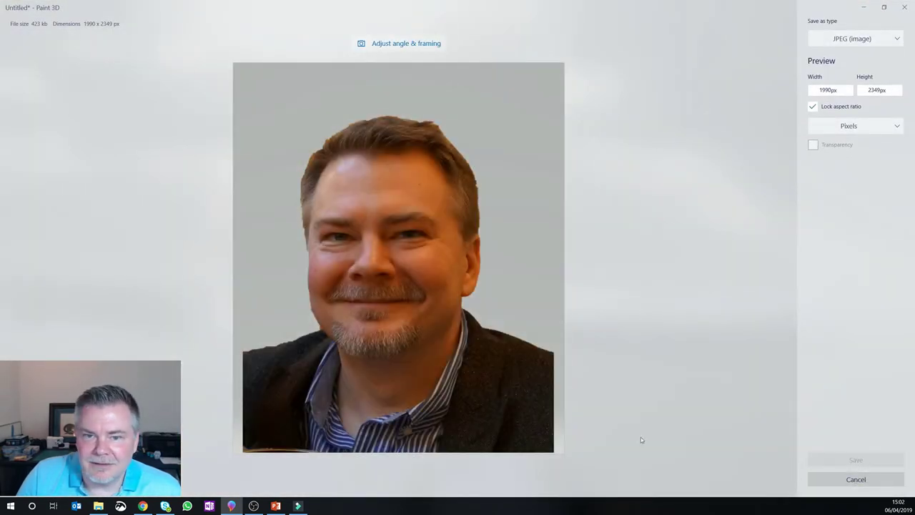
left_click(856, 460)
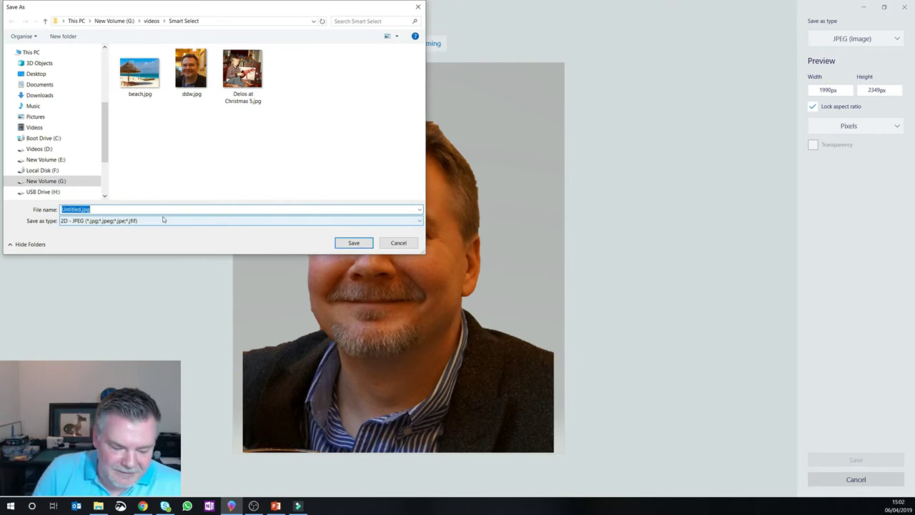
type("delos no")
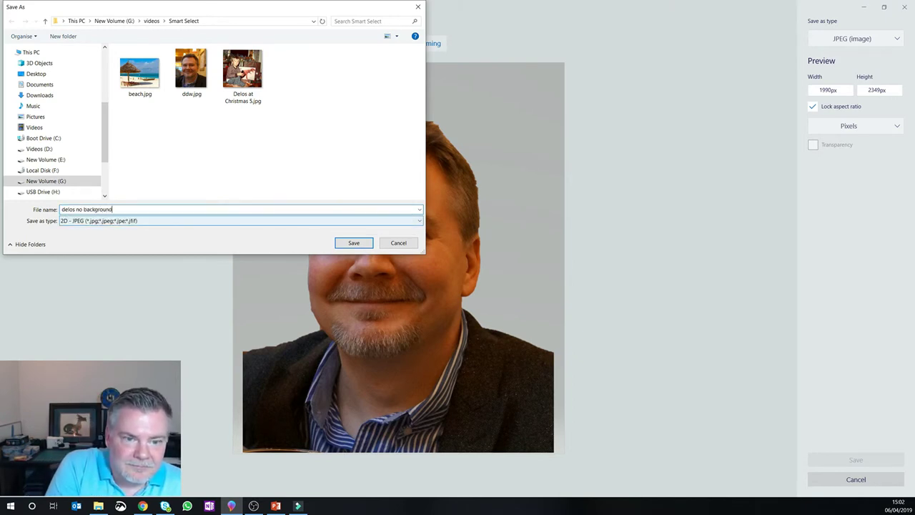
type(" background")
key("Return")
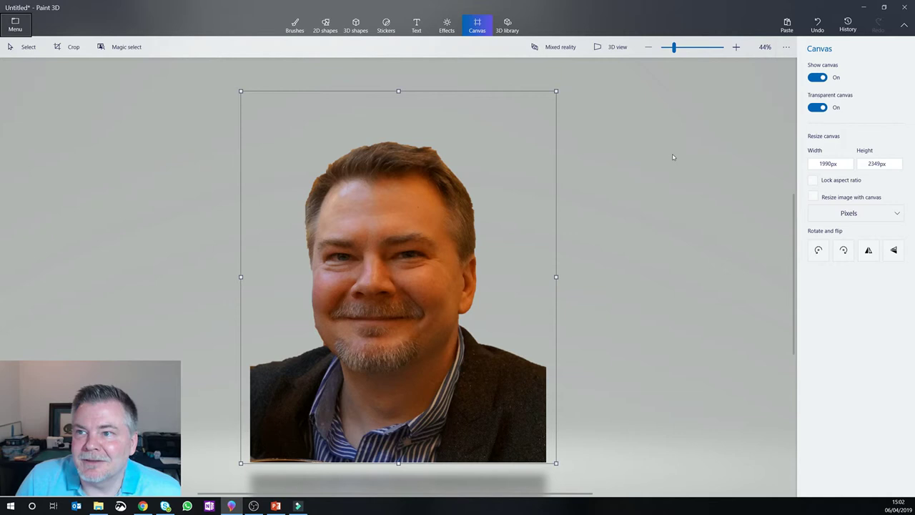
left_click(276, 505)
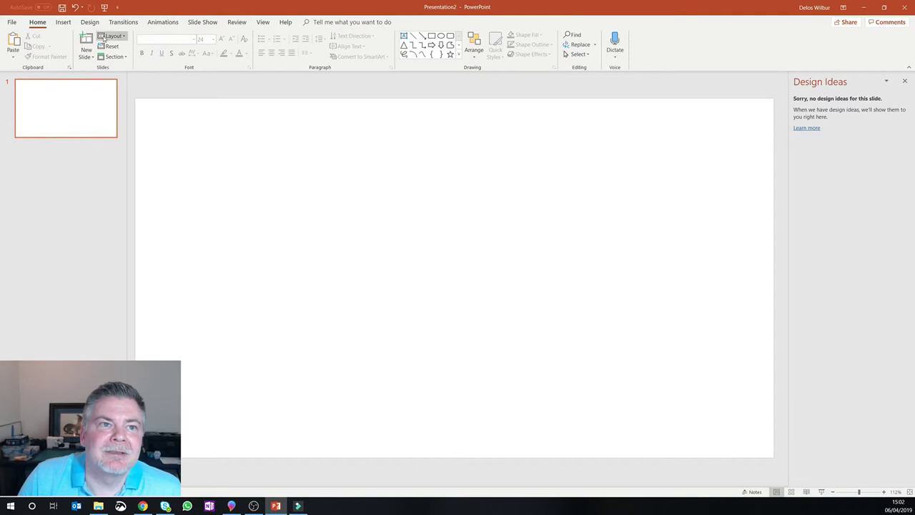
- Insert the picture delos minus background.png onto the slide
left_click(65, 23)
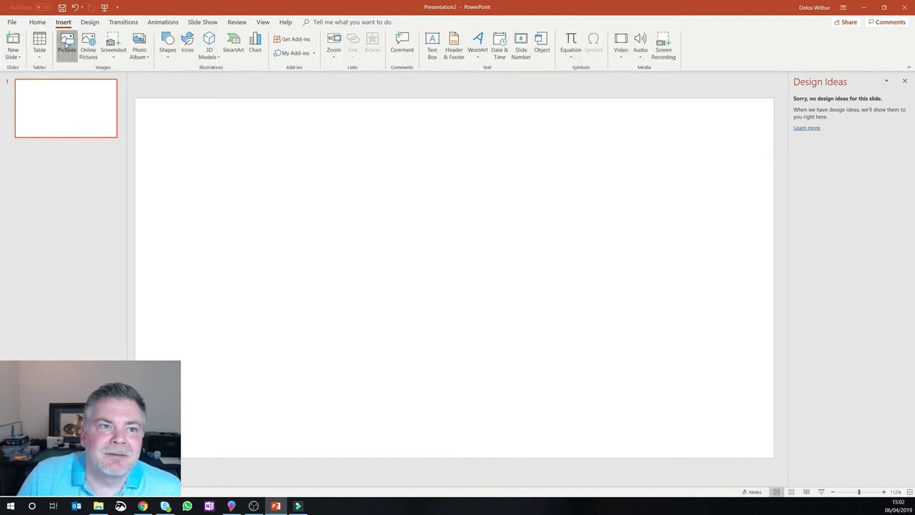
left_click(67, 45)
double_click(101, 72)
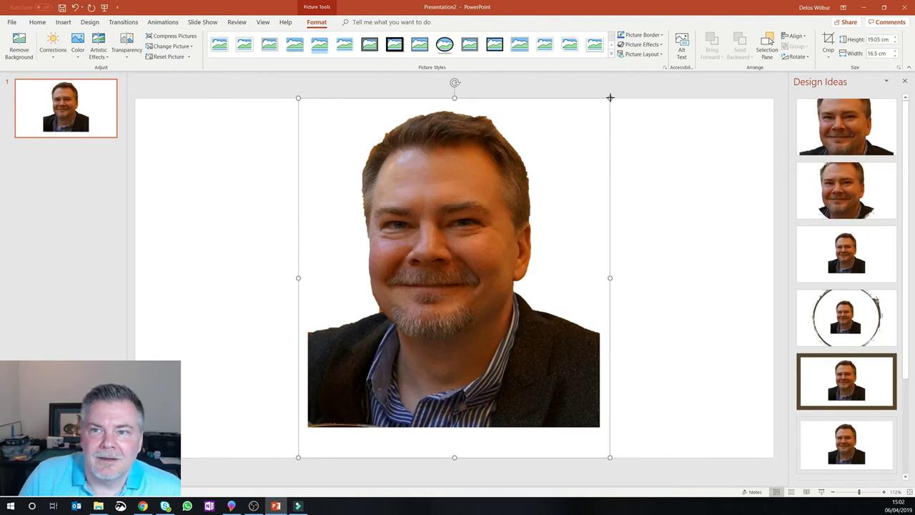
- Shrink the portrait to 8.97 × 7.76 cm, move it lower left, and minimise PowerPoint
left_click_drag(610, 98, 434, 291)
left_click_drag(377, 359, 365, 230)
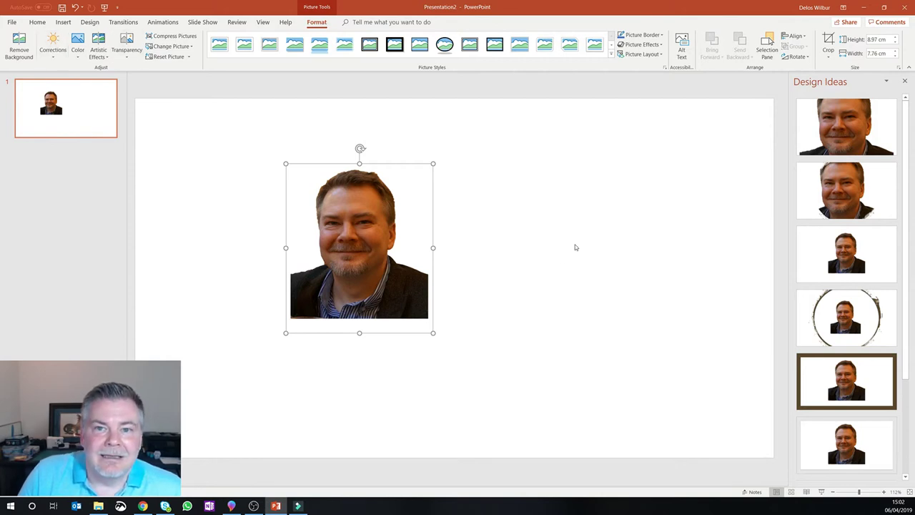
left_click_drag(368, 227, 294, 296)
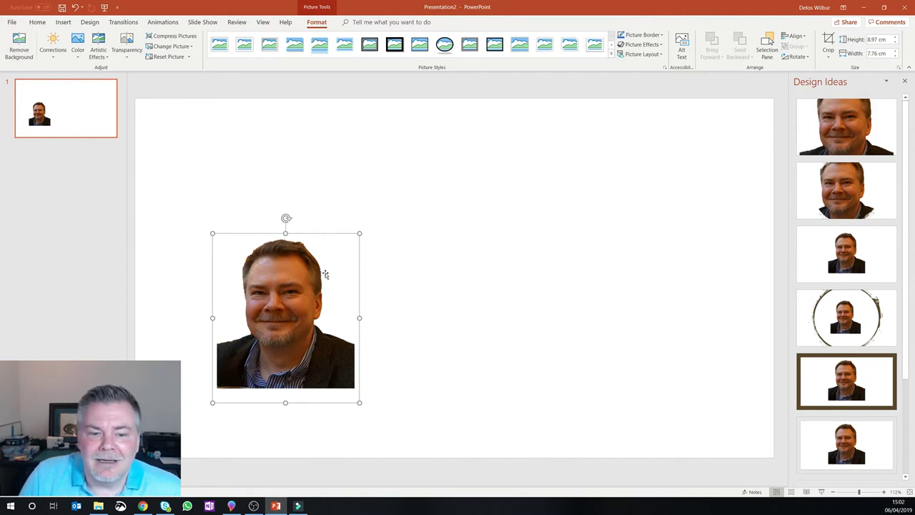
left_click(864, 7)
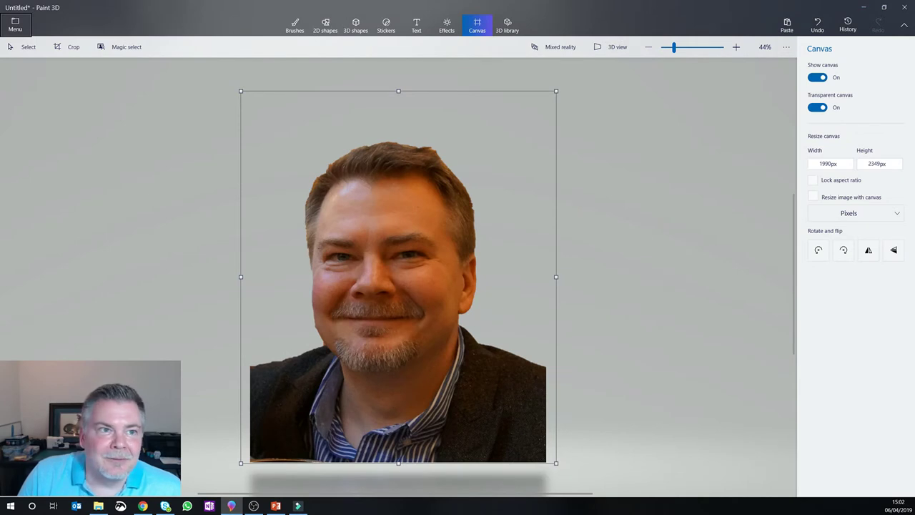
- Skip saving the untitled portrait and open Delos at Christmas 5.jpg (2147 × 2097 px)
left_click(14, 25)
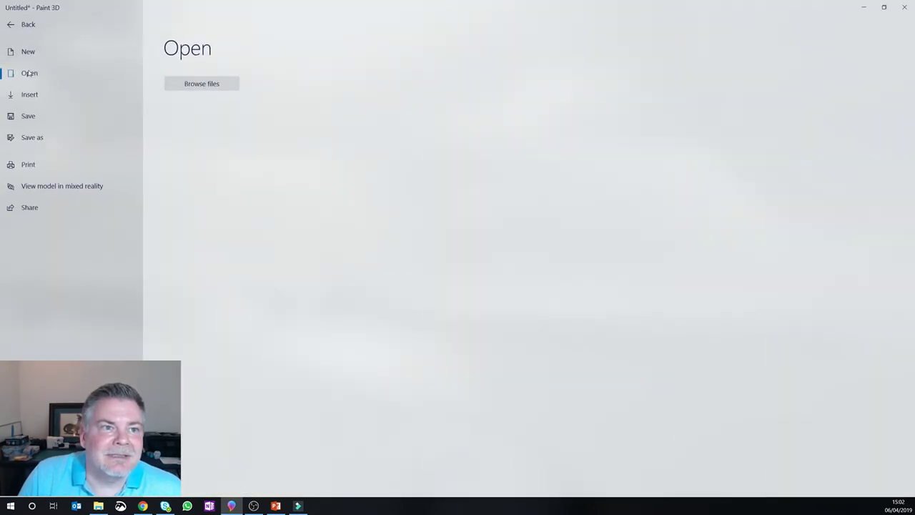
left_click(188, 83)
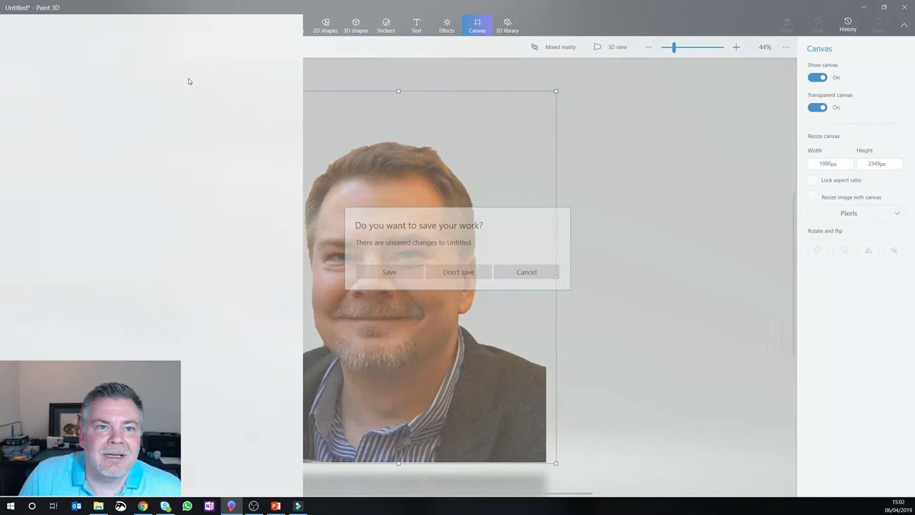
left_click(458, 272)
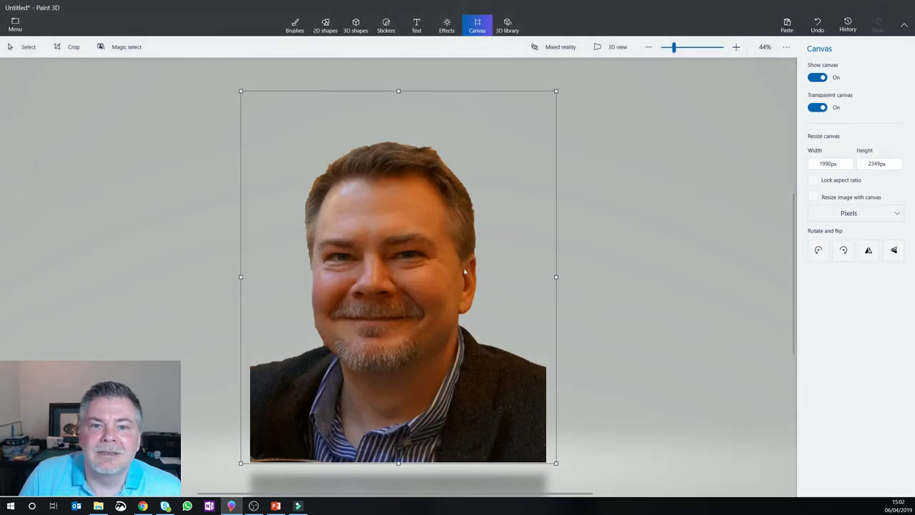
double_click(201, 72)
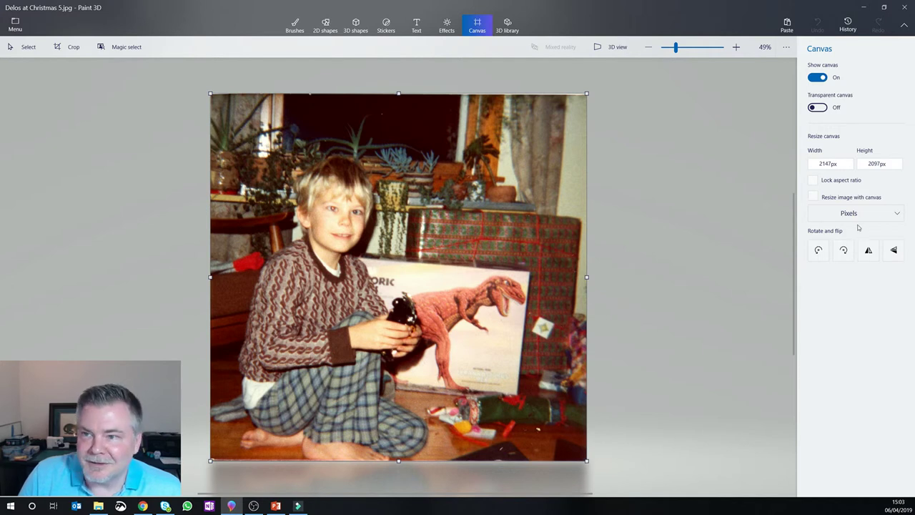
- Start Magic select and pull the box's right, top and left edges in tightly around the boy
left_click(143, 48)
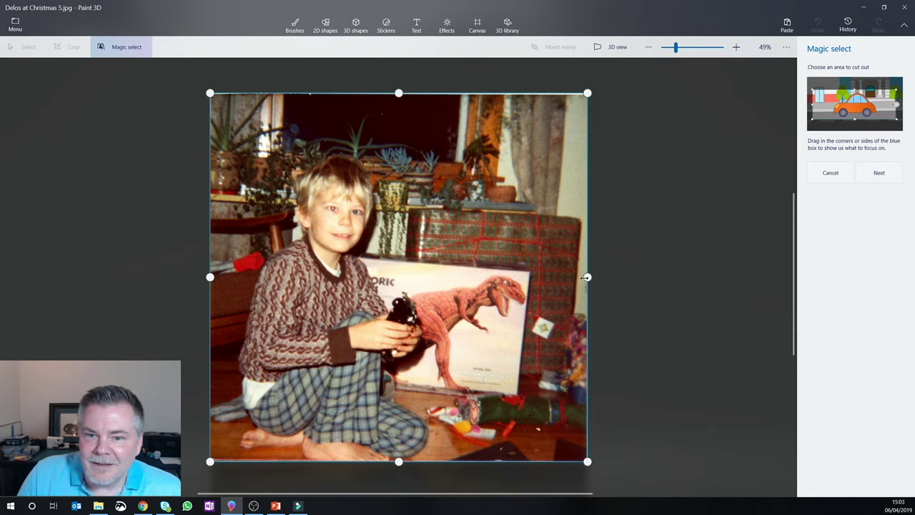
left_click_drag(586, 277, 435, 277)
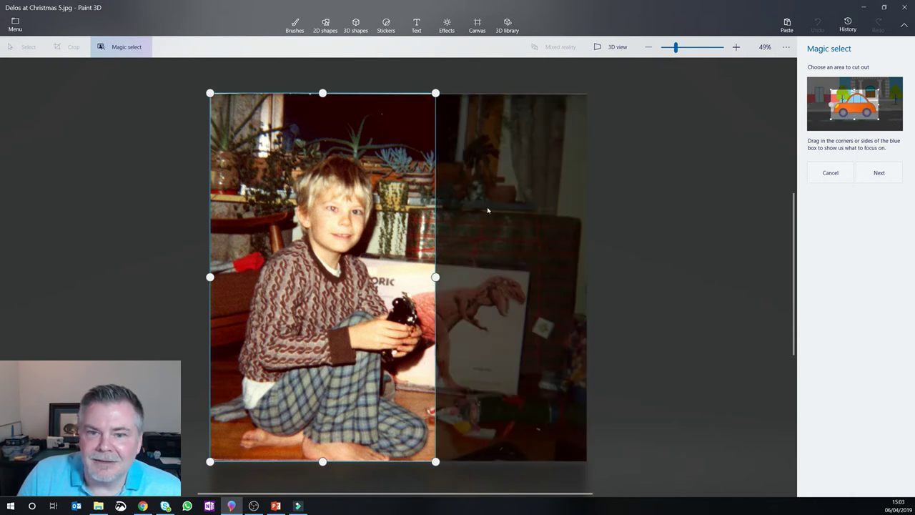
left_click_drag(322, 93, 323, 147)
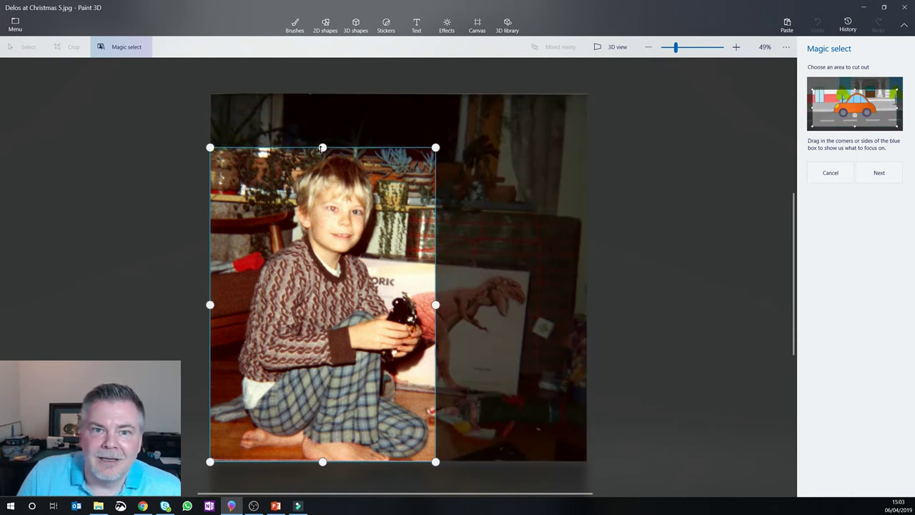
left_click_drag(209, 304, 225, 305)
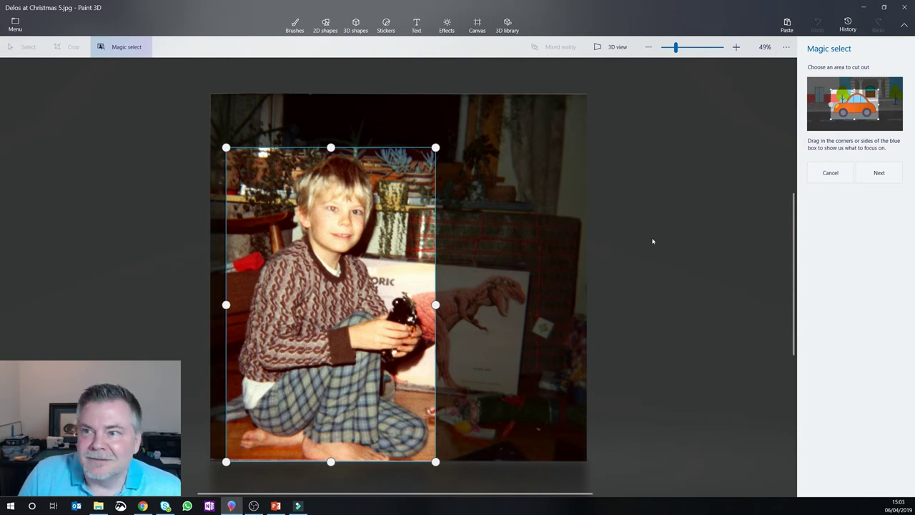
- Generate the boy's cutout and add back his missed left trouser edge, sleeve and both hair edges
left_click(880, 174)
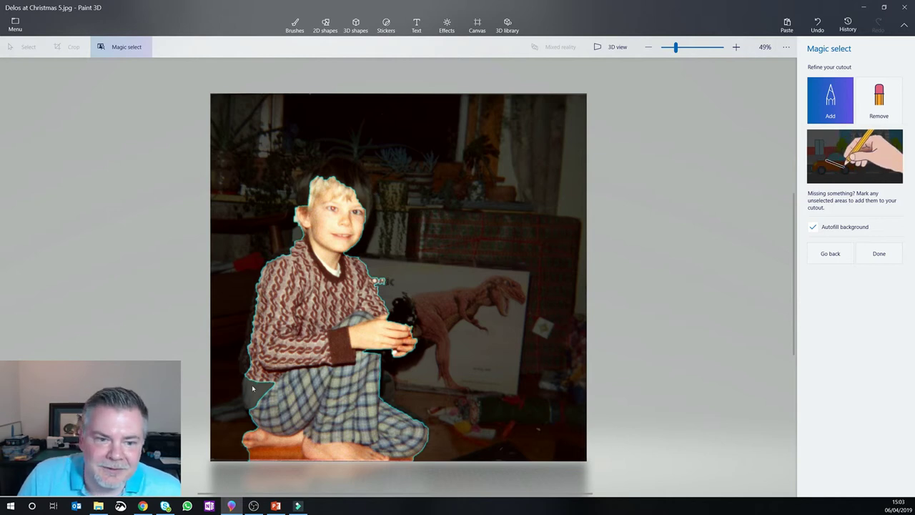
left_click_drag(246, 384, 254, 409)
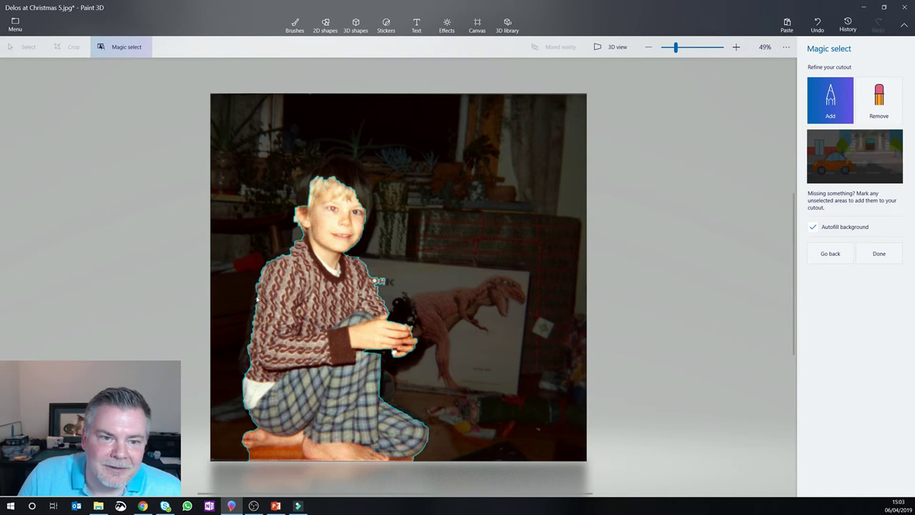
left_click_drag(255, 303, 245, 377)
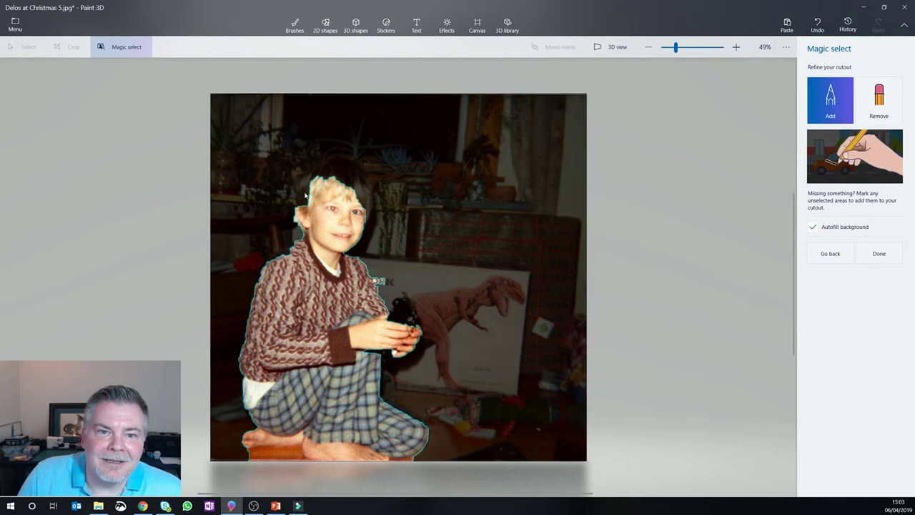
mouse_move(302, 197)
left_mouse_down()
mouse_move(314, 172)
mouse_move(342, 165)
mouse_move(376, 210)
left_mouse_up()
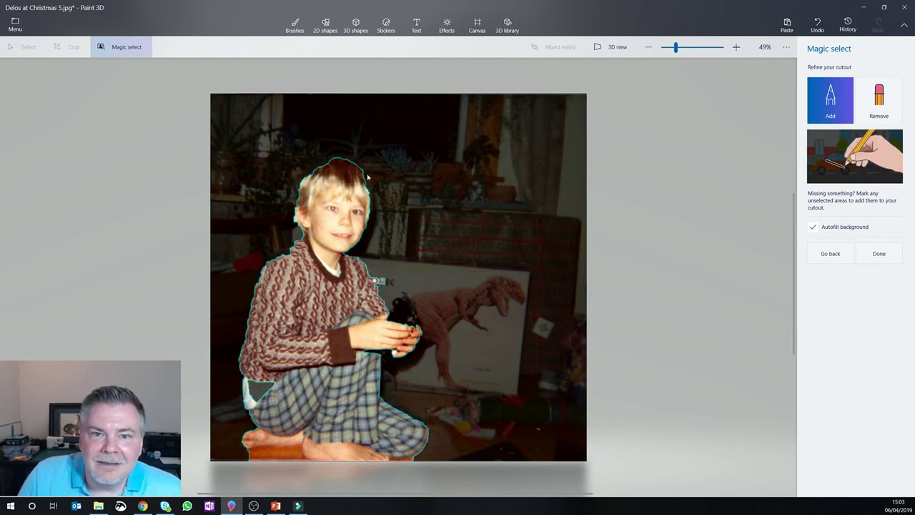
left_click_drag(366, 184, 369, 195)
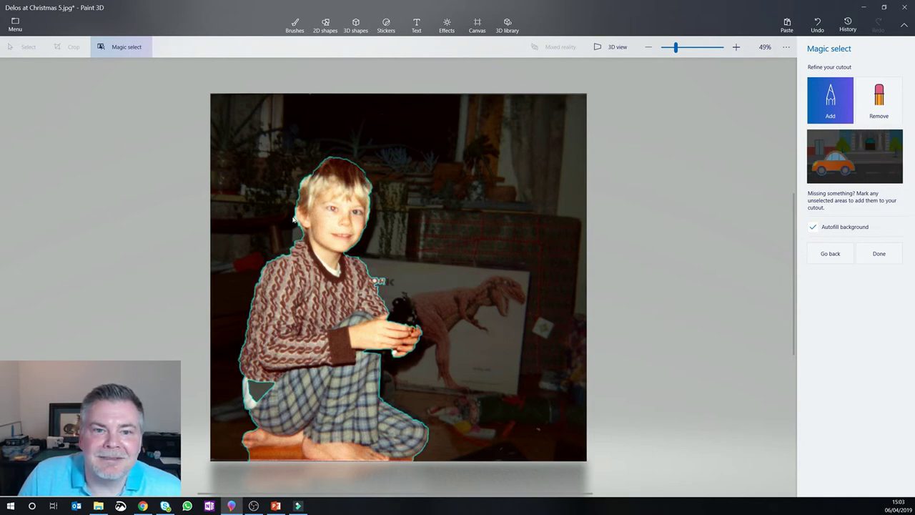
left_click(879, 100)
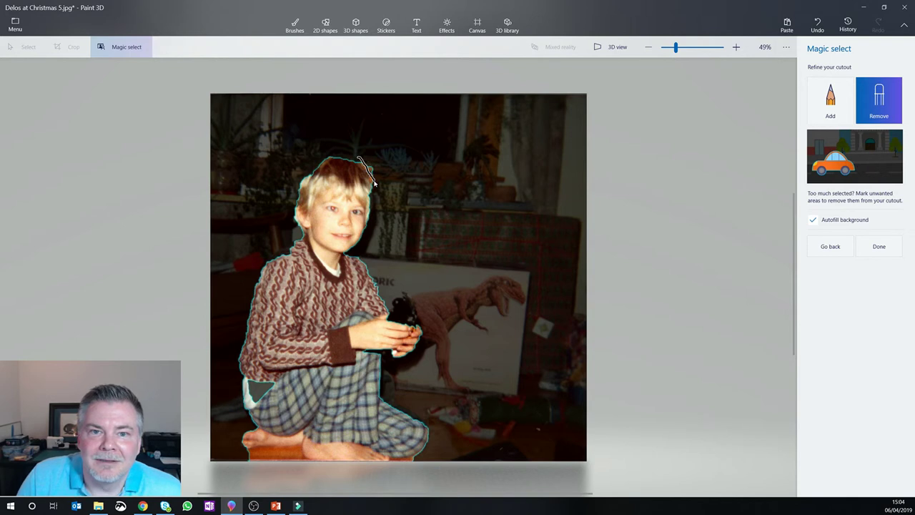
- Trim background from the top-right of the hair and the bottom-left, then finish the boy as a cutout
left_click_drag(373, 184, 376, 185)
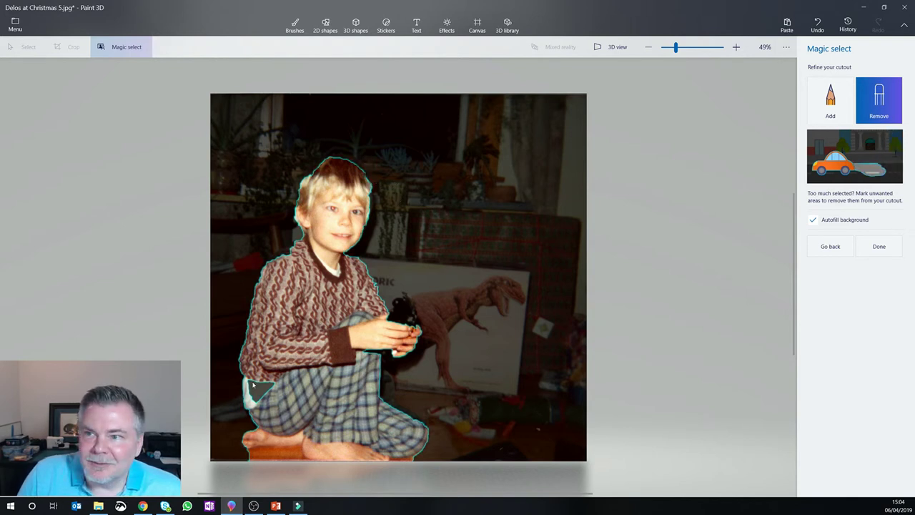
left_click_drag(254, 461, 290, 454)
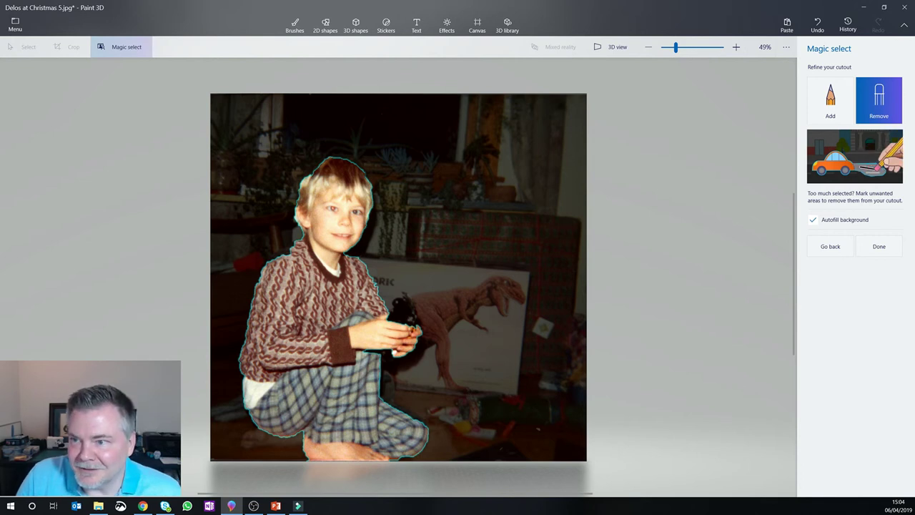
left_click(880, 248)
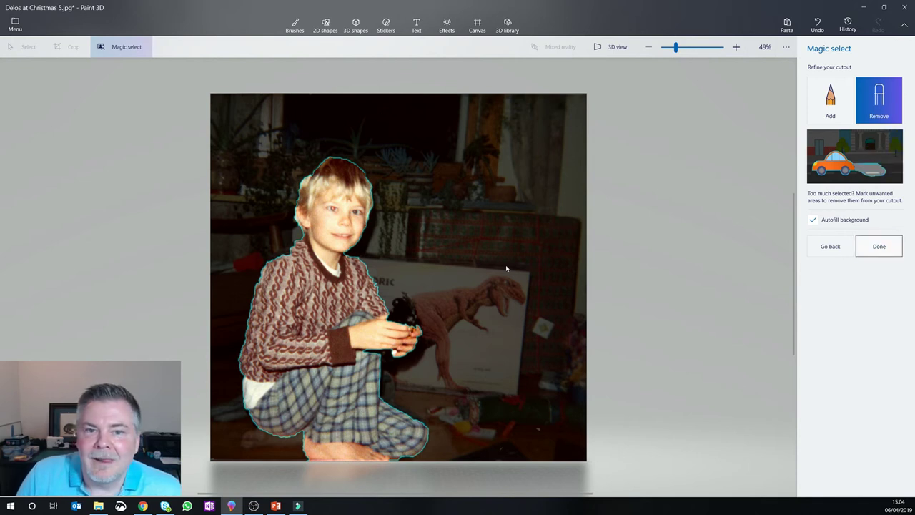
- Copy the boy cutout and open beach.jpg, discarding the Christmas photo's unsaved changes
right_click(306, 268)
left_click(341, 325)
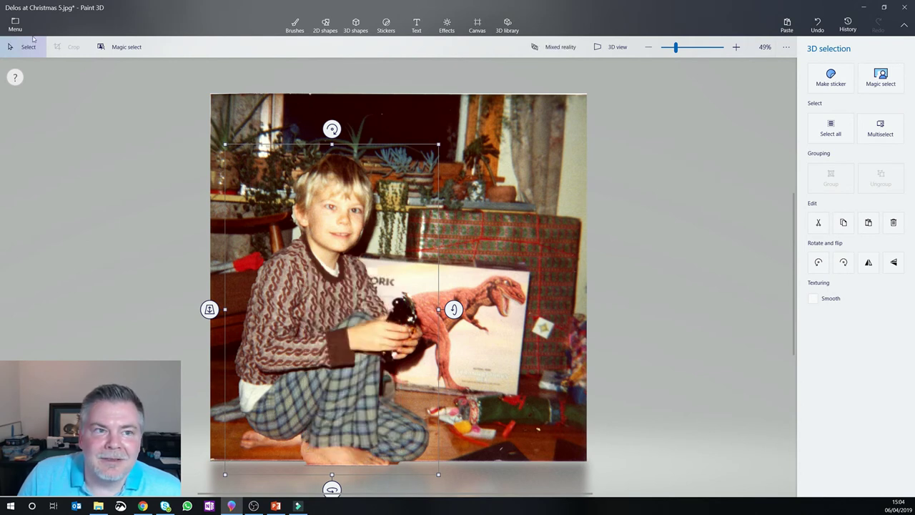
left_click(15, 25)
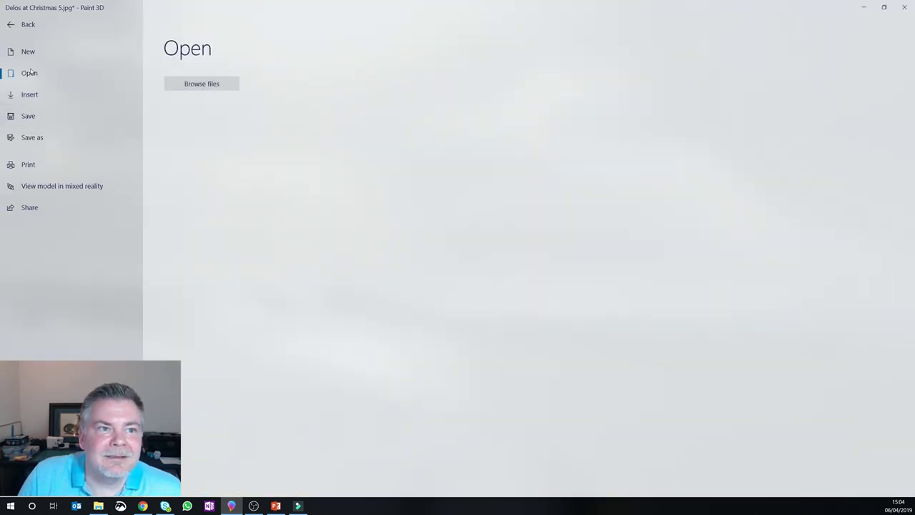
left_click(202, 84)
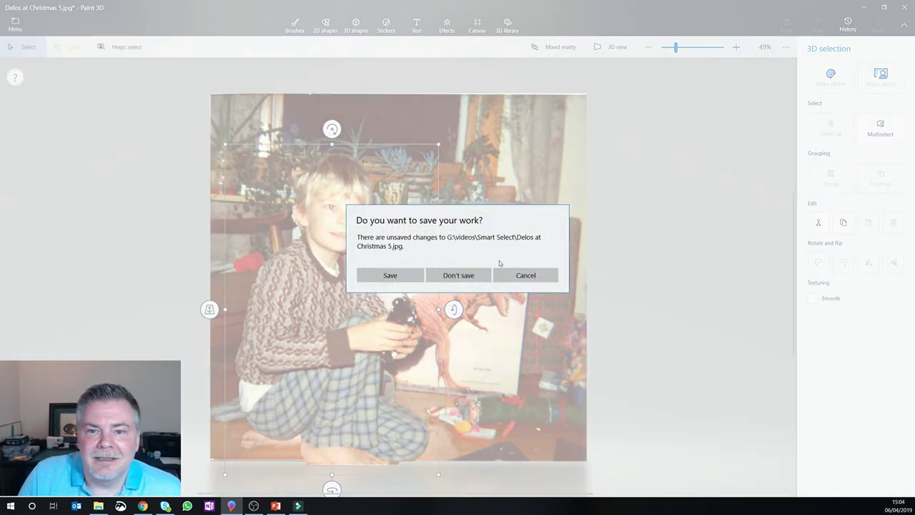
left_click(466, 275)
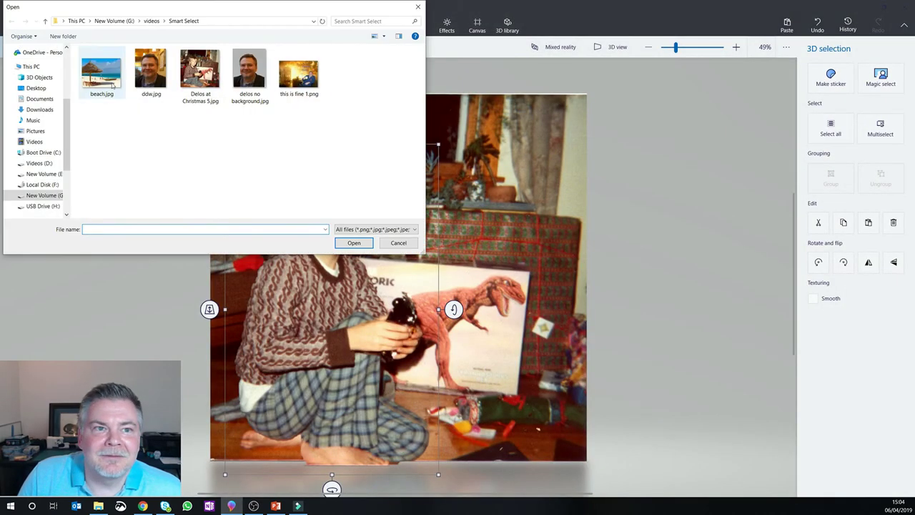
left_click(107, 77)
key("Return")
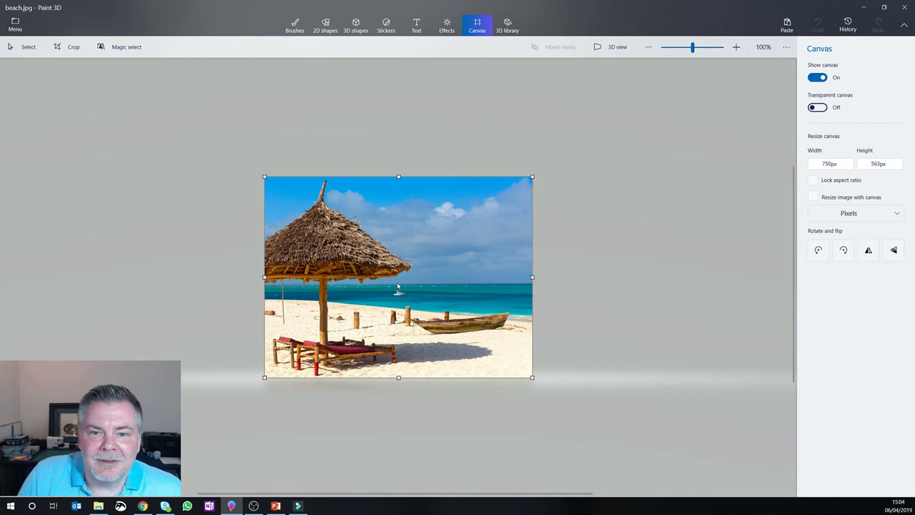
- Paste the boy onto the beach photo, shrink him, and set him on the sand beside the boat at right
right_click(398, 287)
left_click(422, 342)
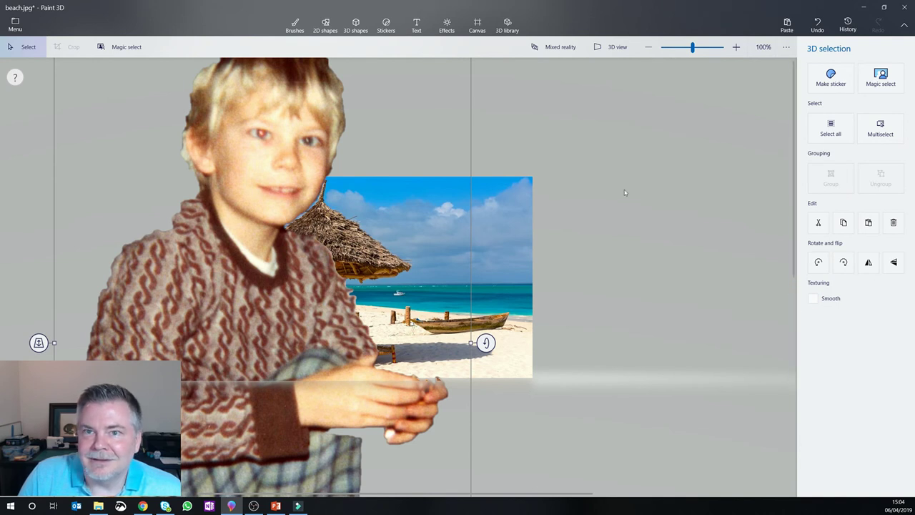
scroll(629, 228, "down", 3)
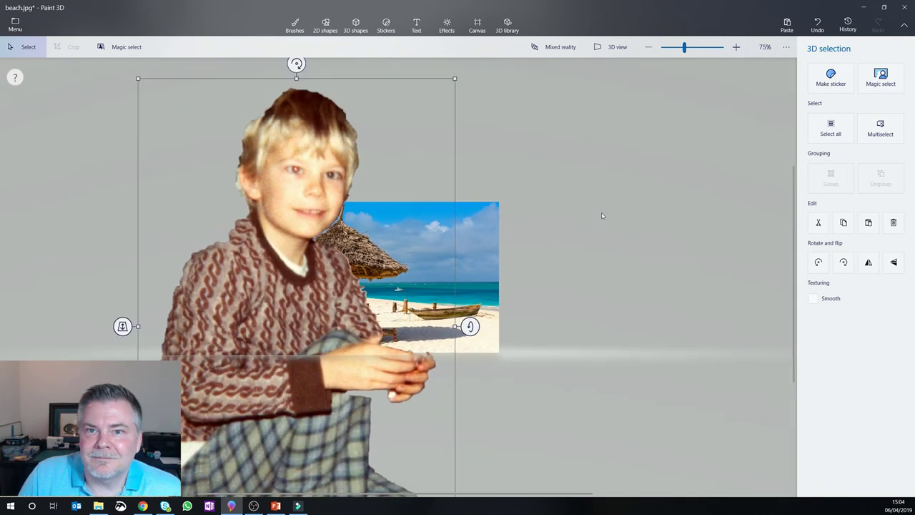
left_click_drag(449, 101, 267, 398)
left_click_drag(228, 441, 441, 263)
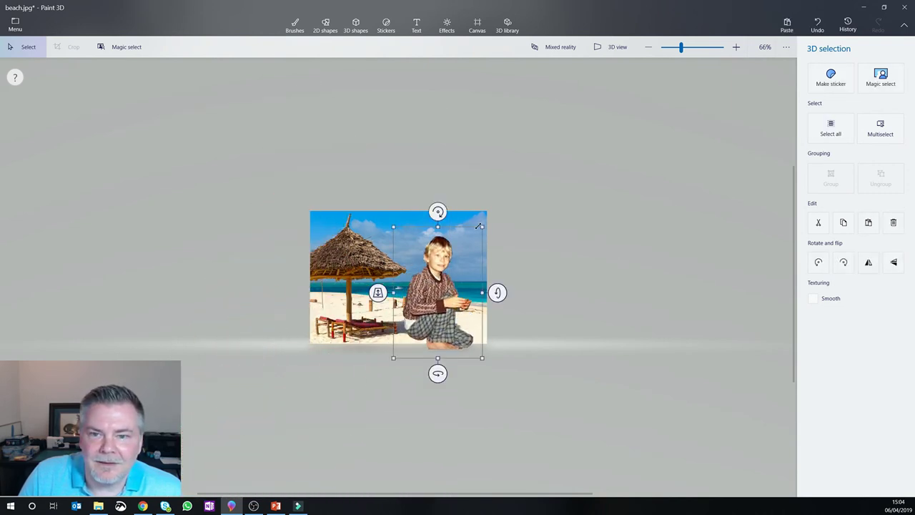
left_click_drag(478, 226, 415, 296)
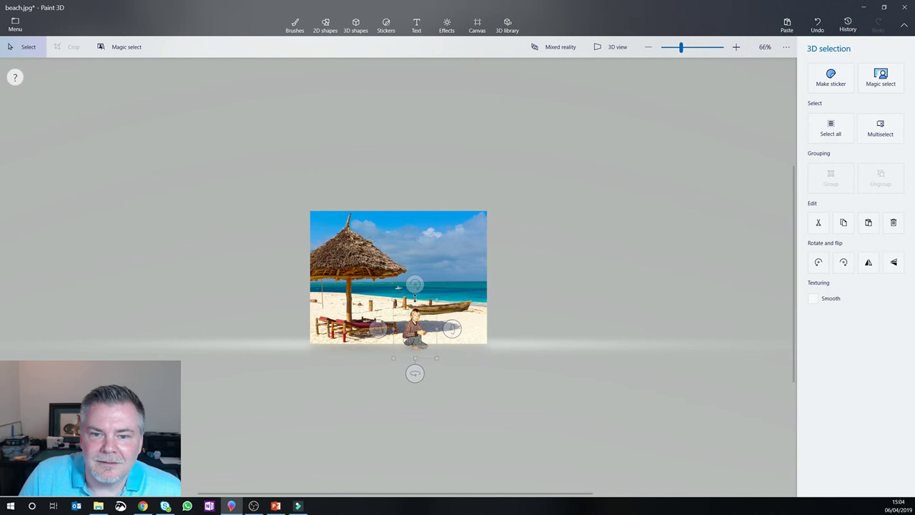
left_click_drag(415, 340, 435, 332)
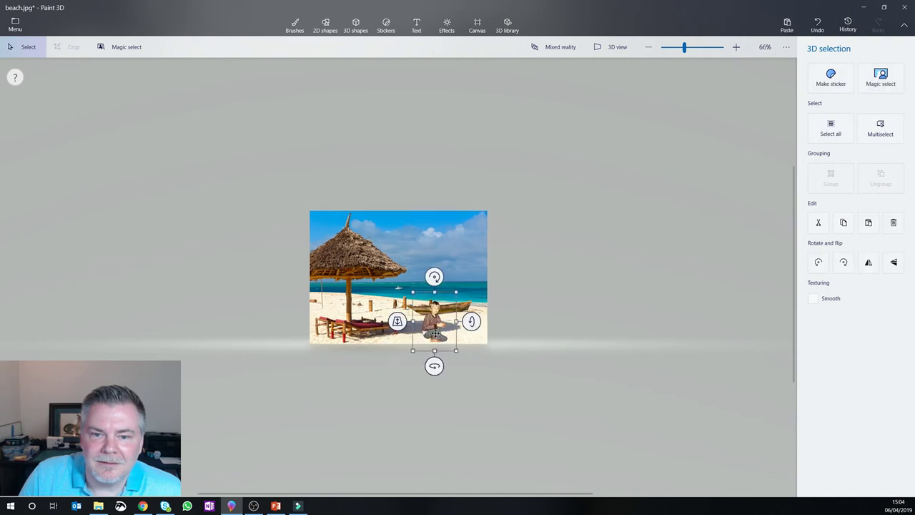
scroll(435, 333, "up", 5)
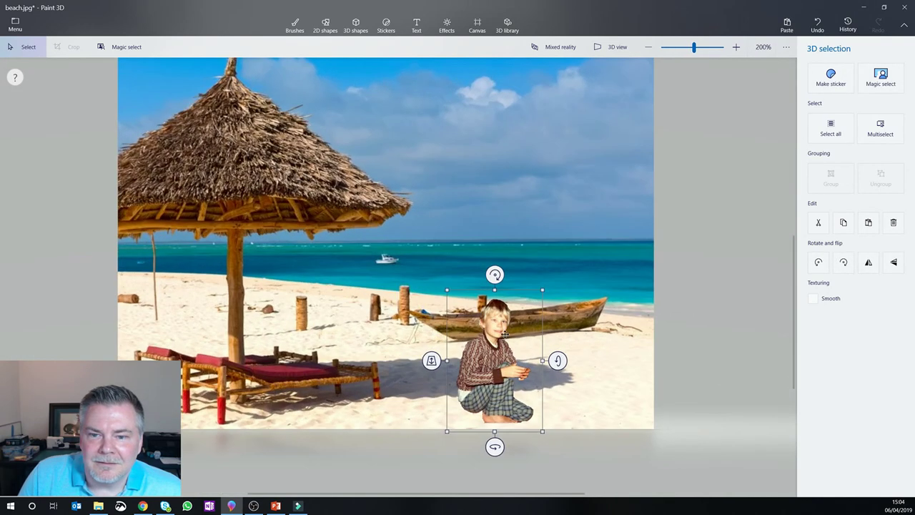
left_click_drag(505, 334, 593, 344)
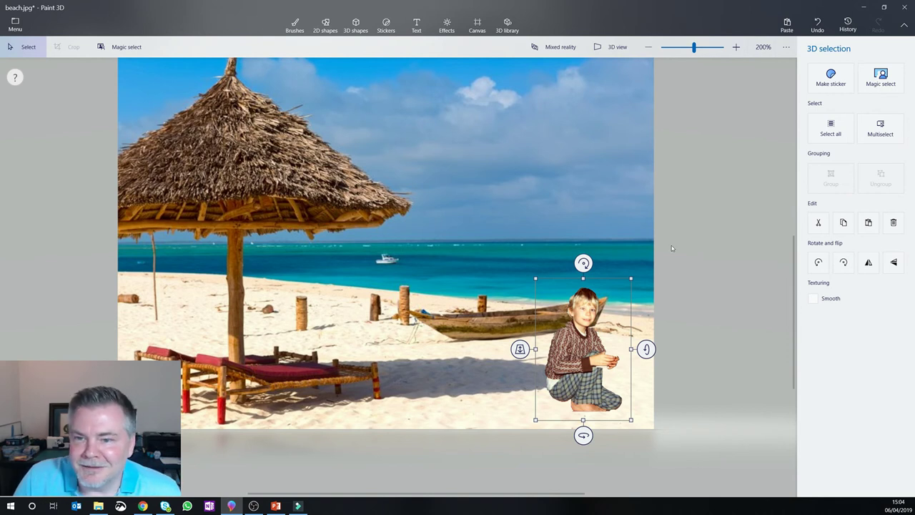
key("ctrl+w")
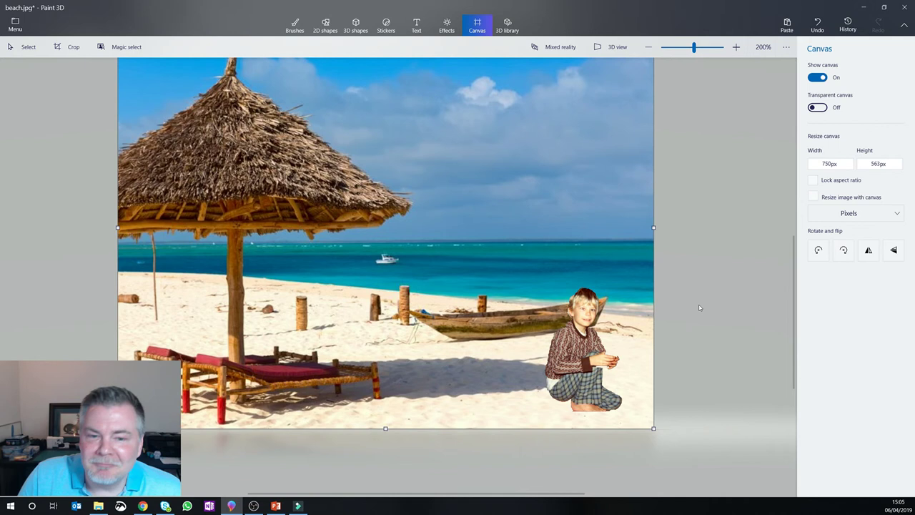
- Open this is fine 1.png (647 × 443 px) without saving the beach composite
left_click(20, 29)
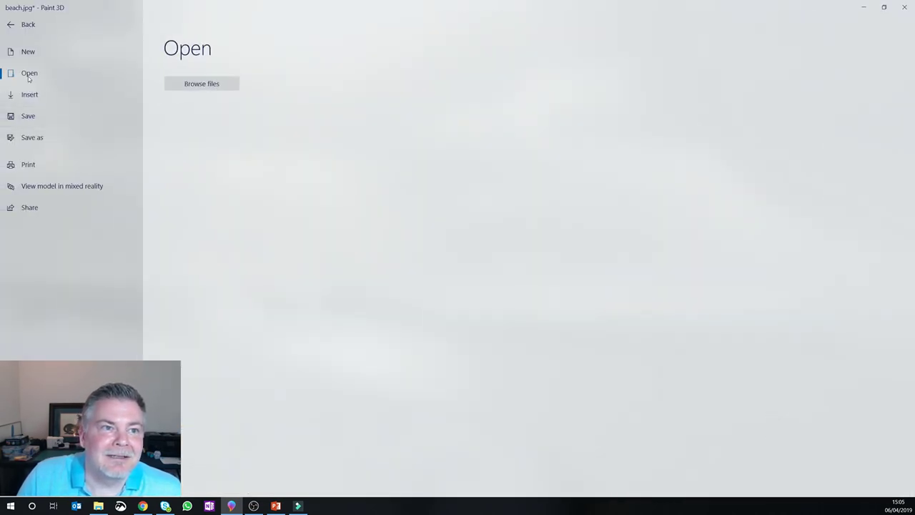
left_click(204, 84)
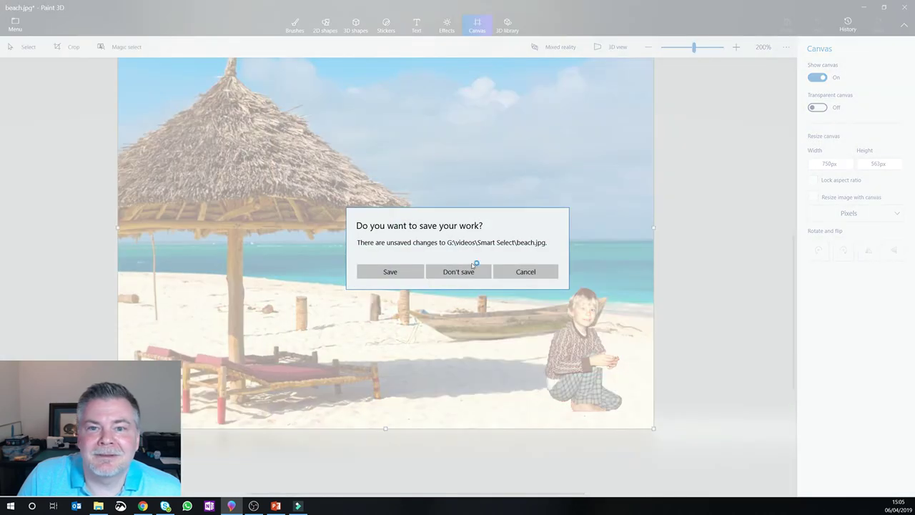
left_click(475, 269)
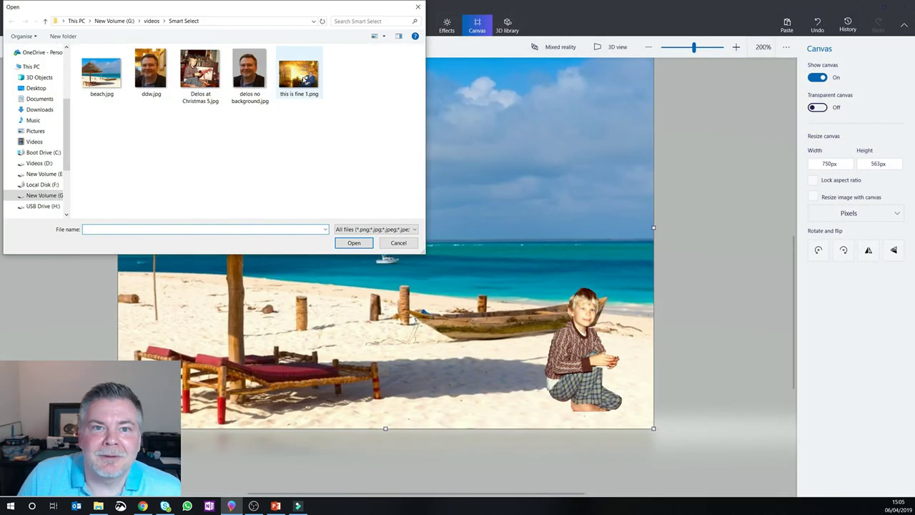
double_click(298, 73)
scroll(391, 339, "up", 3)
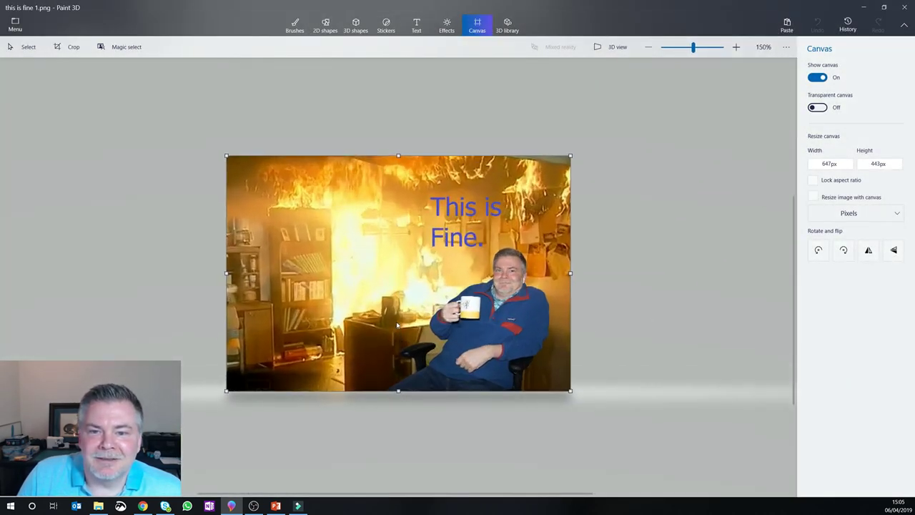
scroll(363, 222, "down", 2)
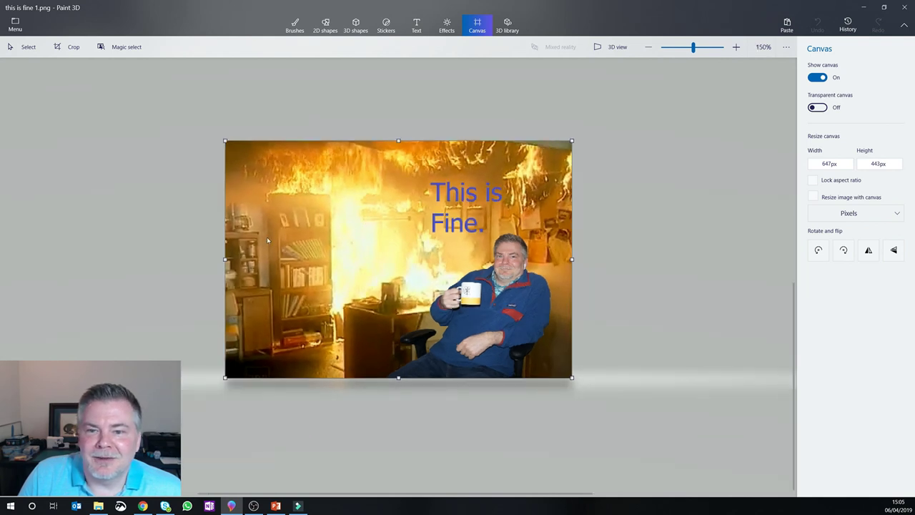